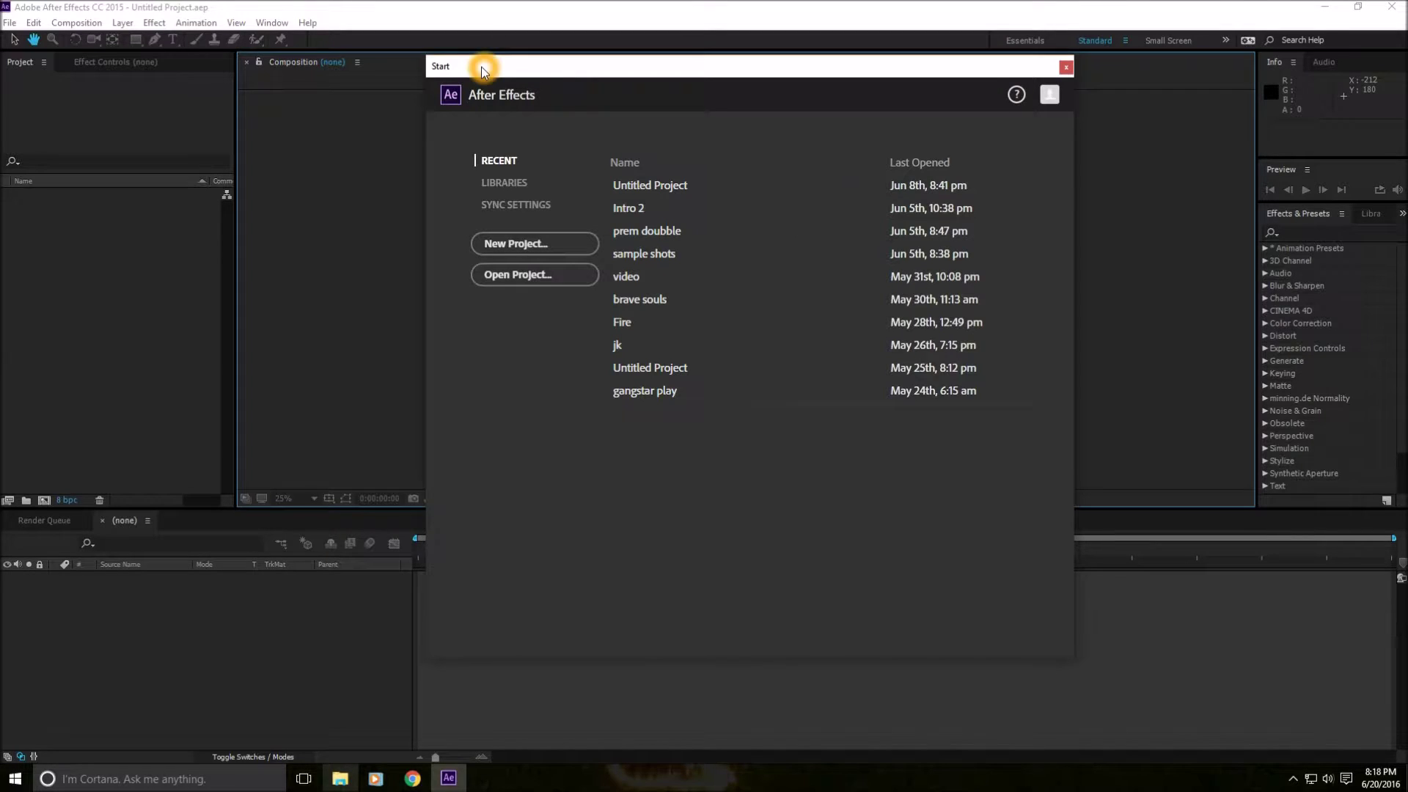
Move the start screen aside and begin a new empty project.
{"action": "left_click_drag", "start_coordinate": [482, 70], "coordinate": [454, 66]}
{"action": "left_click", "coordinate": [516, 245]}
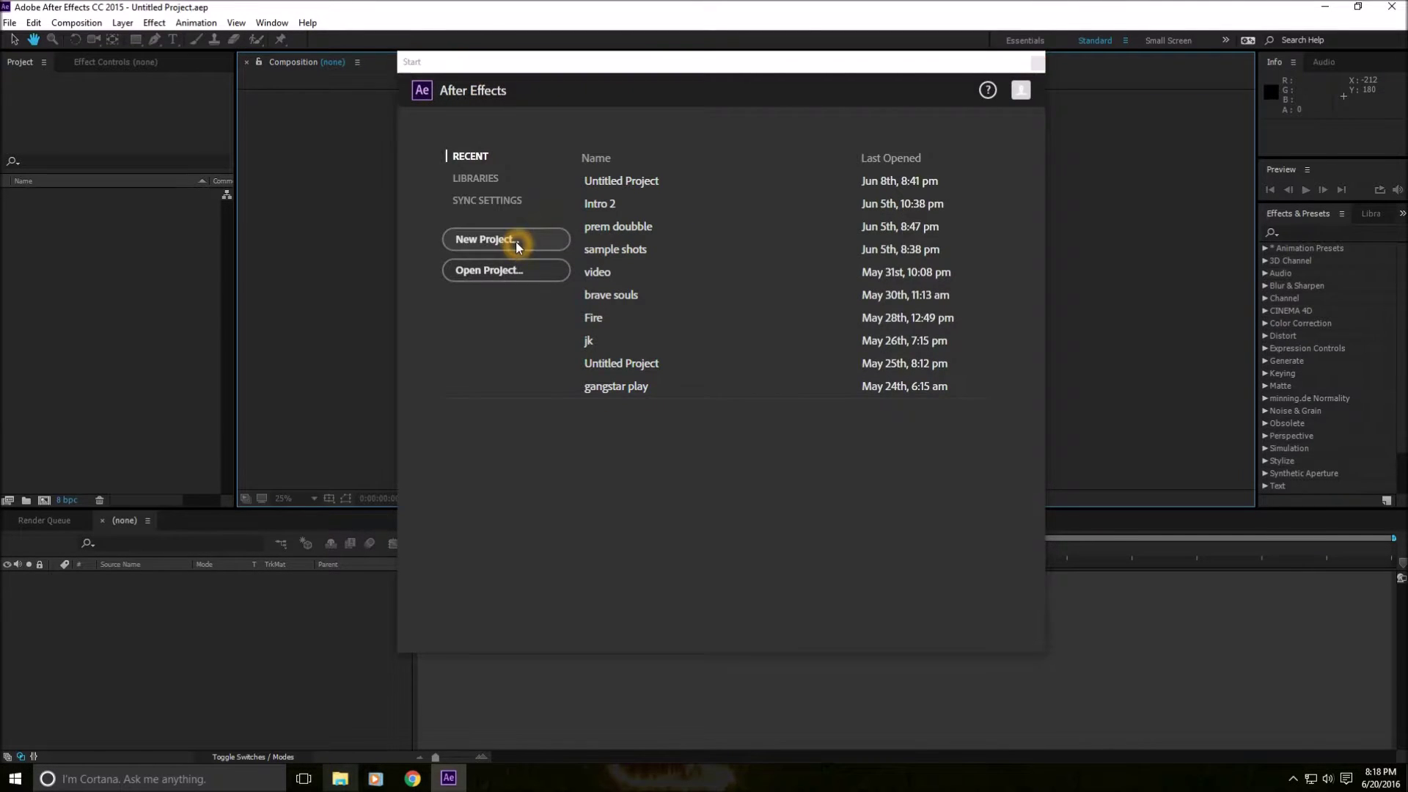
Create a new composition with a Custom preset, 1920×1080, with its aspect ratio locked.
{"action": "left_click", "coordinate": [45, 503]}
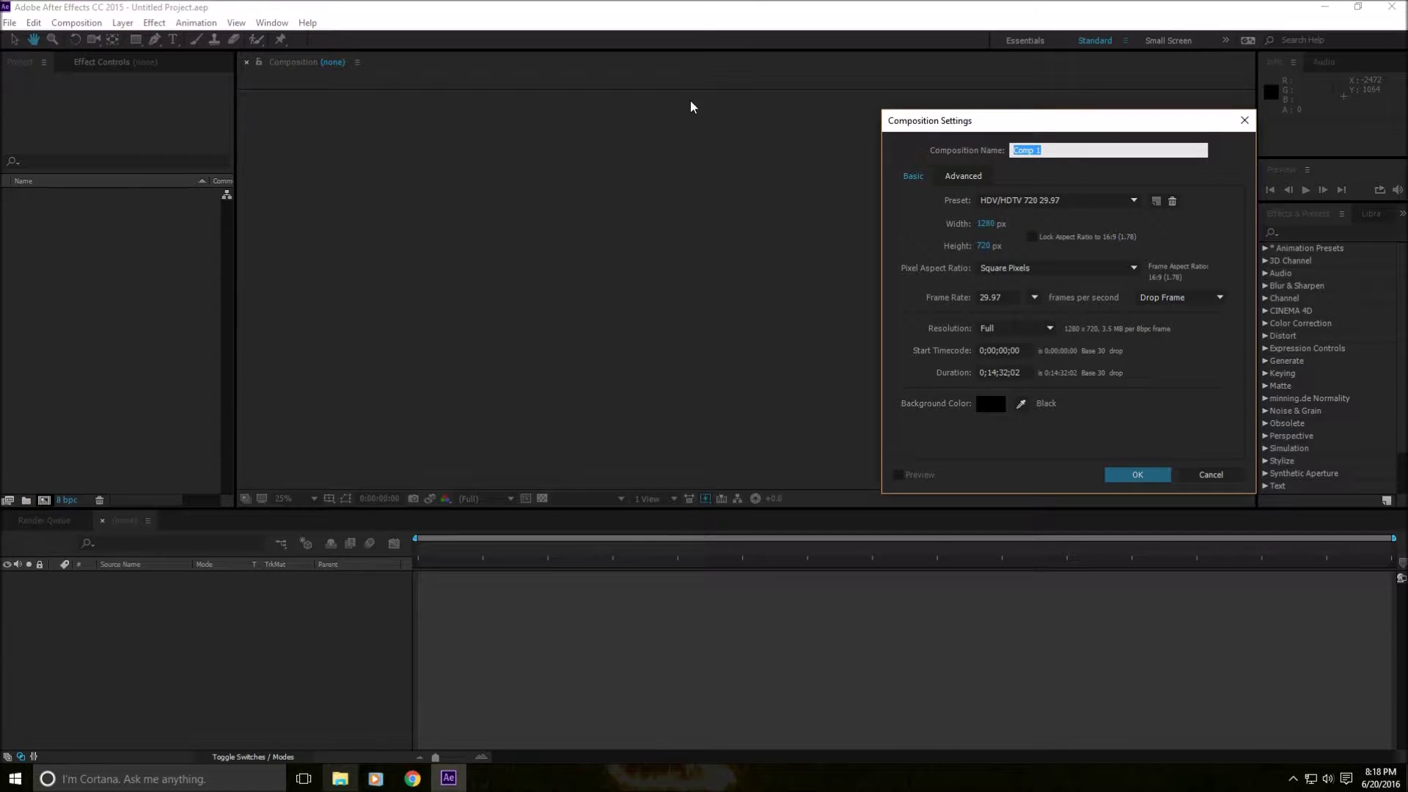
{"action": "left_click_drag", "start_coordinate": [930, 126], "coordinate": [510, 77]}
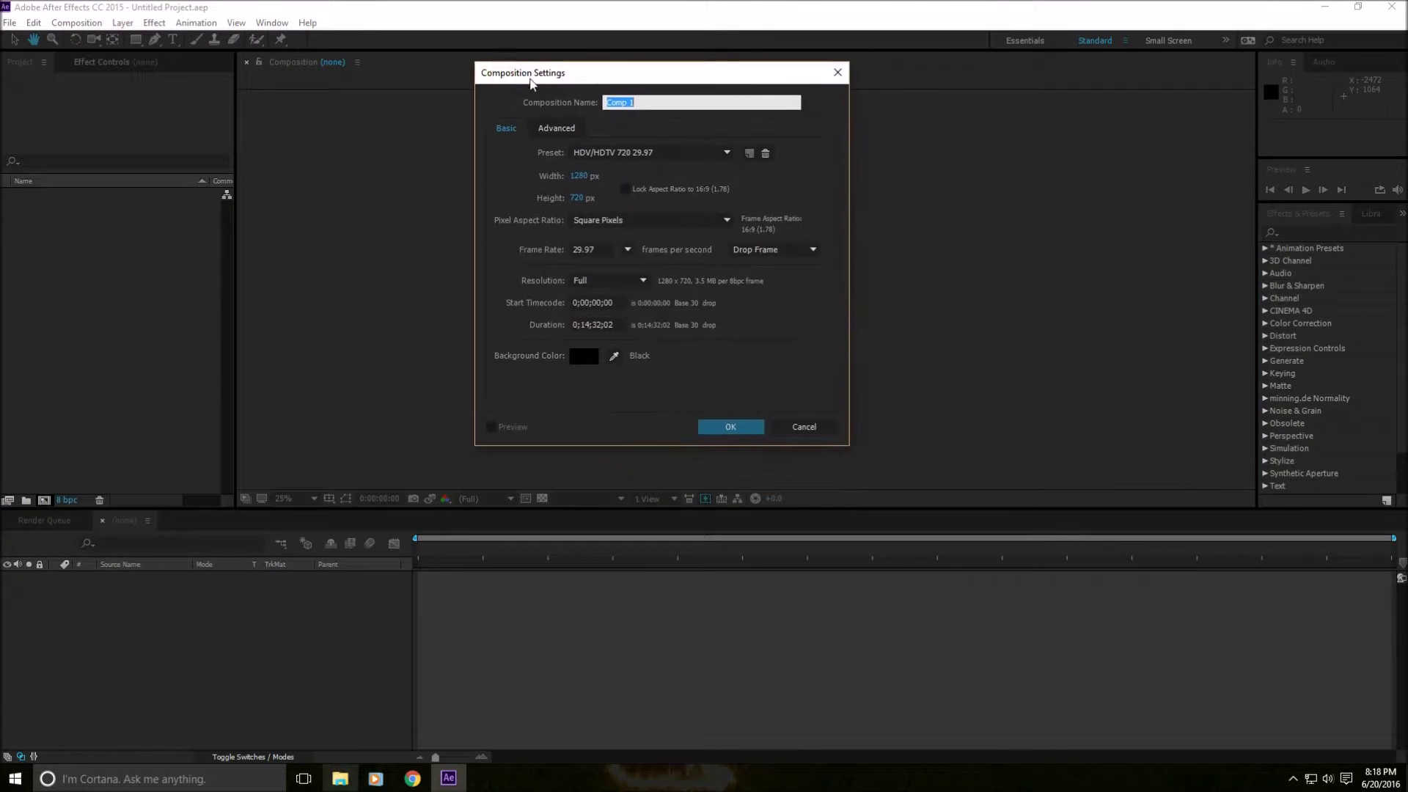
{"action": "left_click", "coordinate": [506, 129]}
{"action": "left_click", "coordinate": [662, 147]}
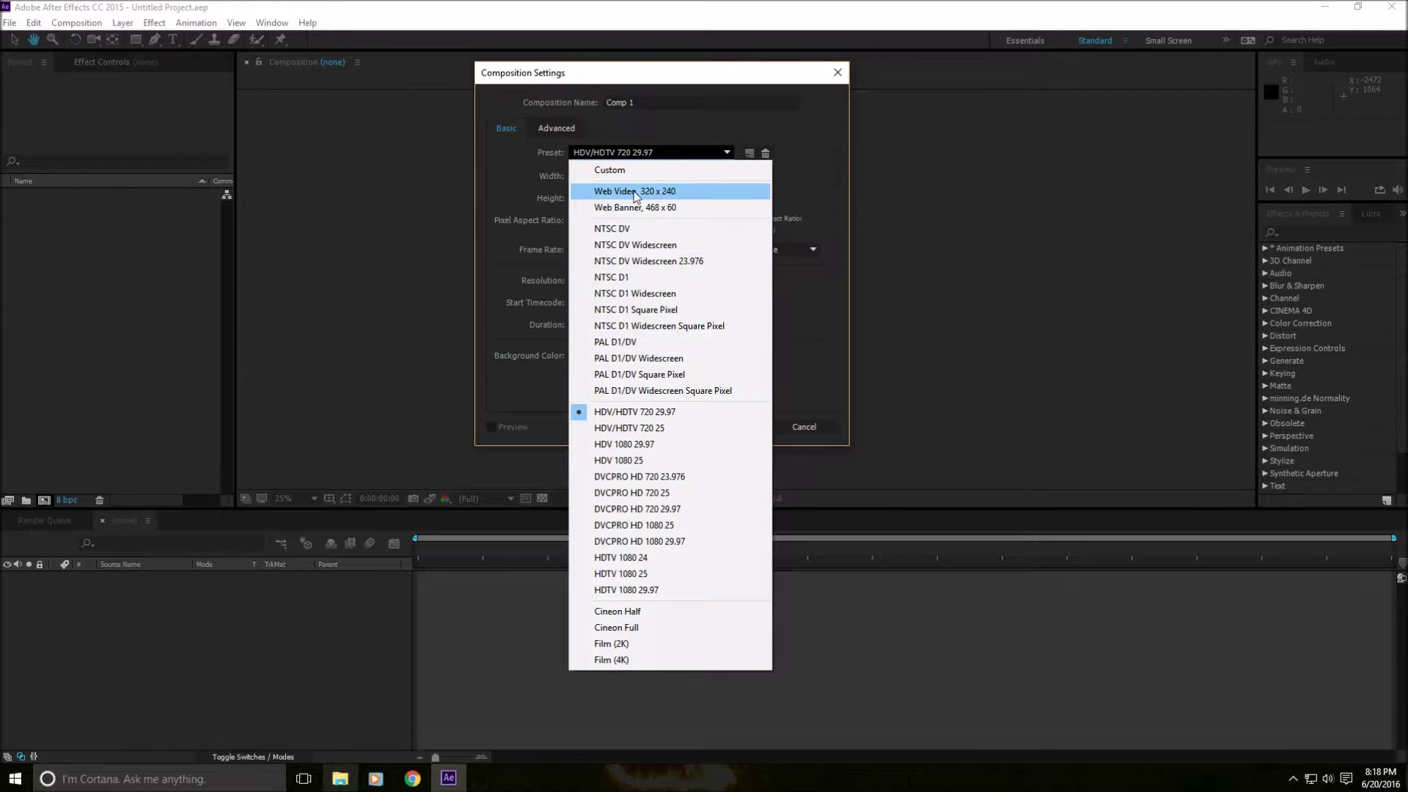
{"action": "left_click", "coordinate": [628, 170]}
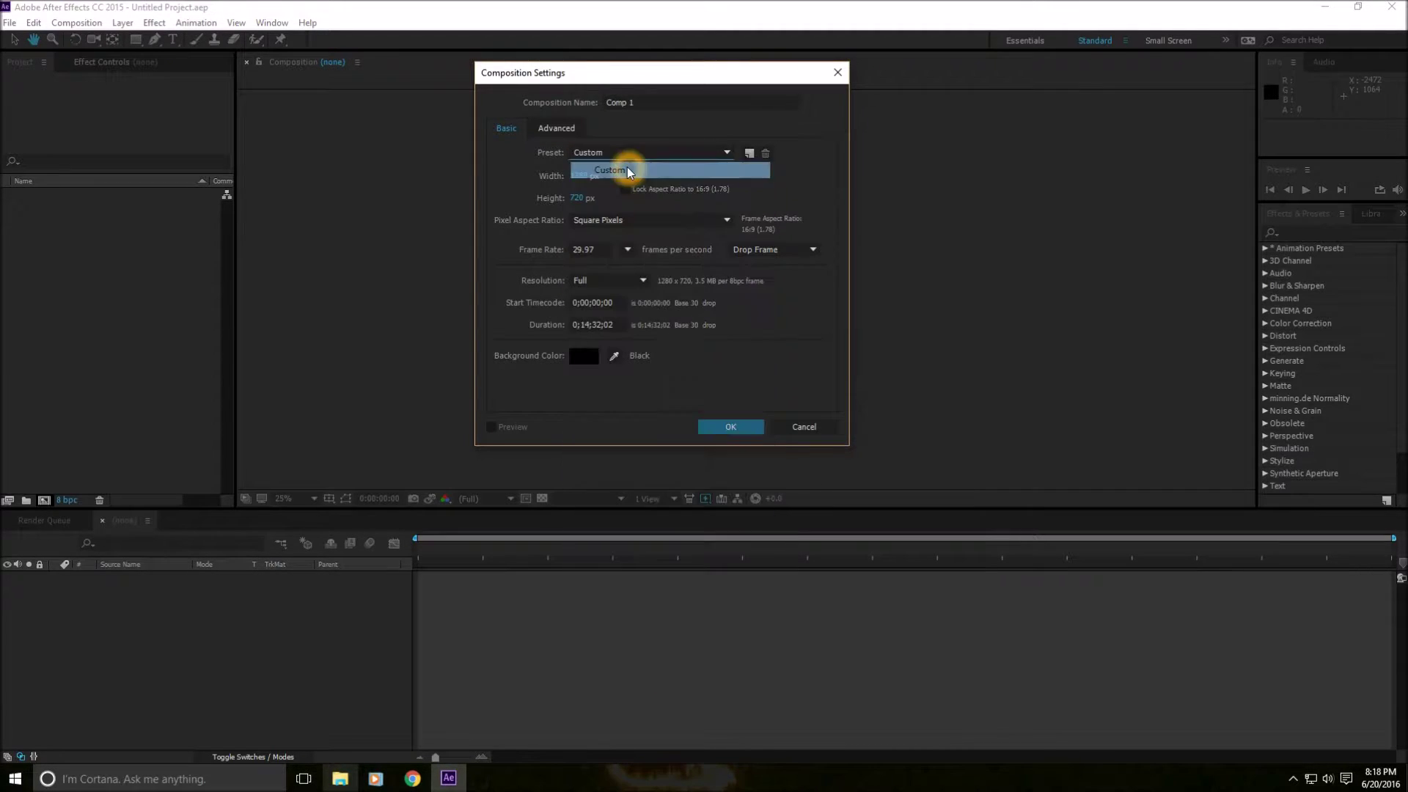
{"action": "left_click", "coordinate": [579, 178]}
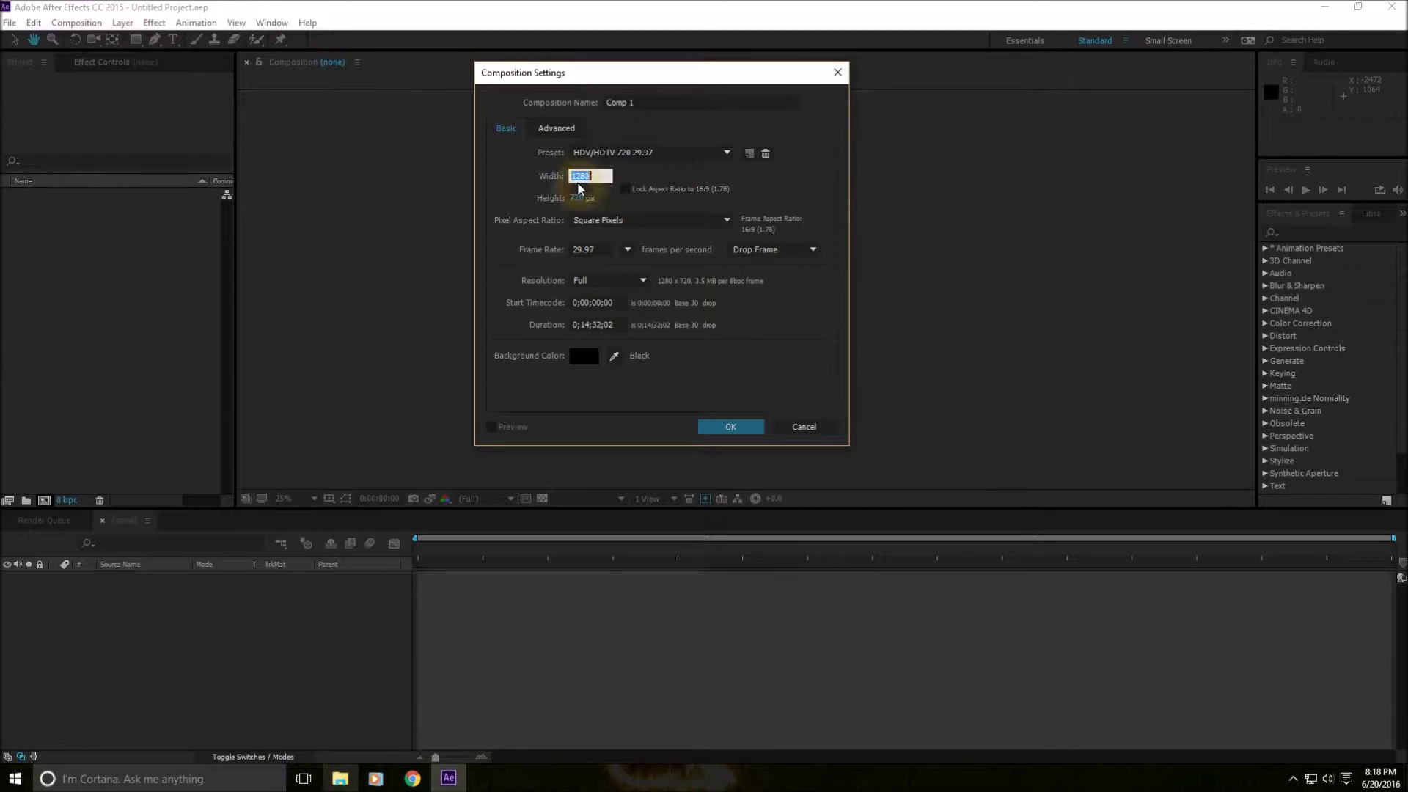
{"action": "type", "text": "1920"}
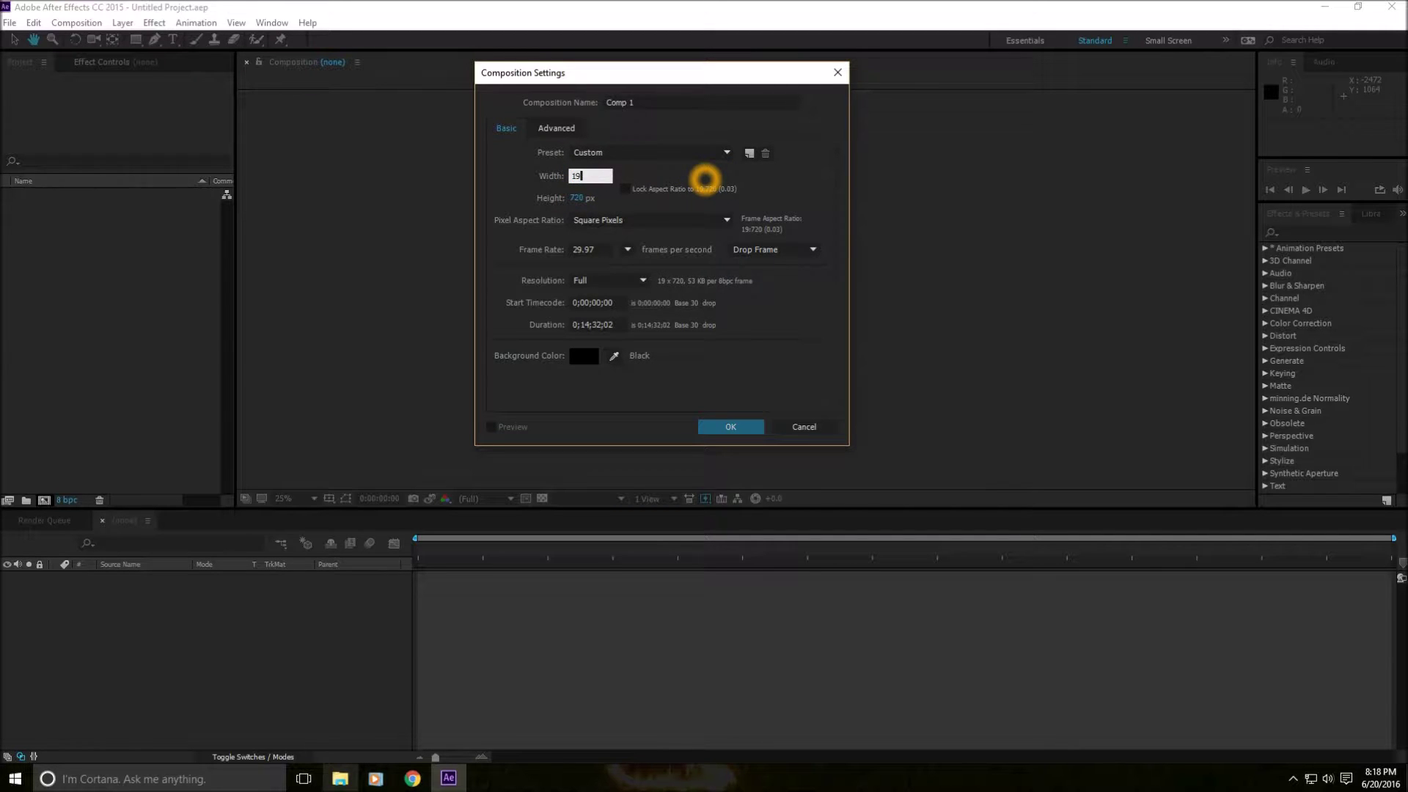
{"action": "left_click", "coordinate": [578, 197]}
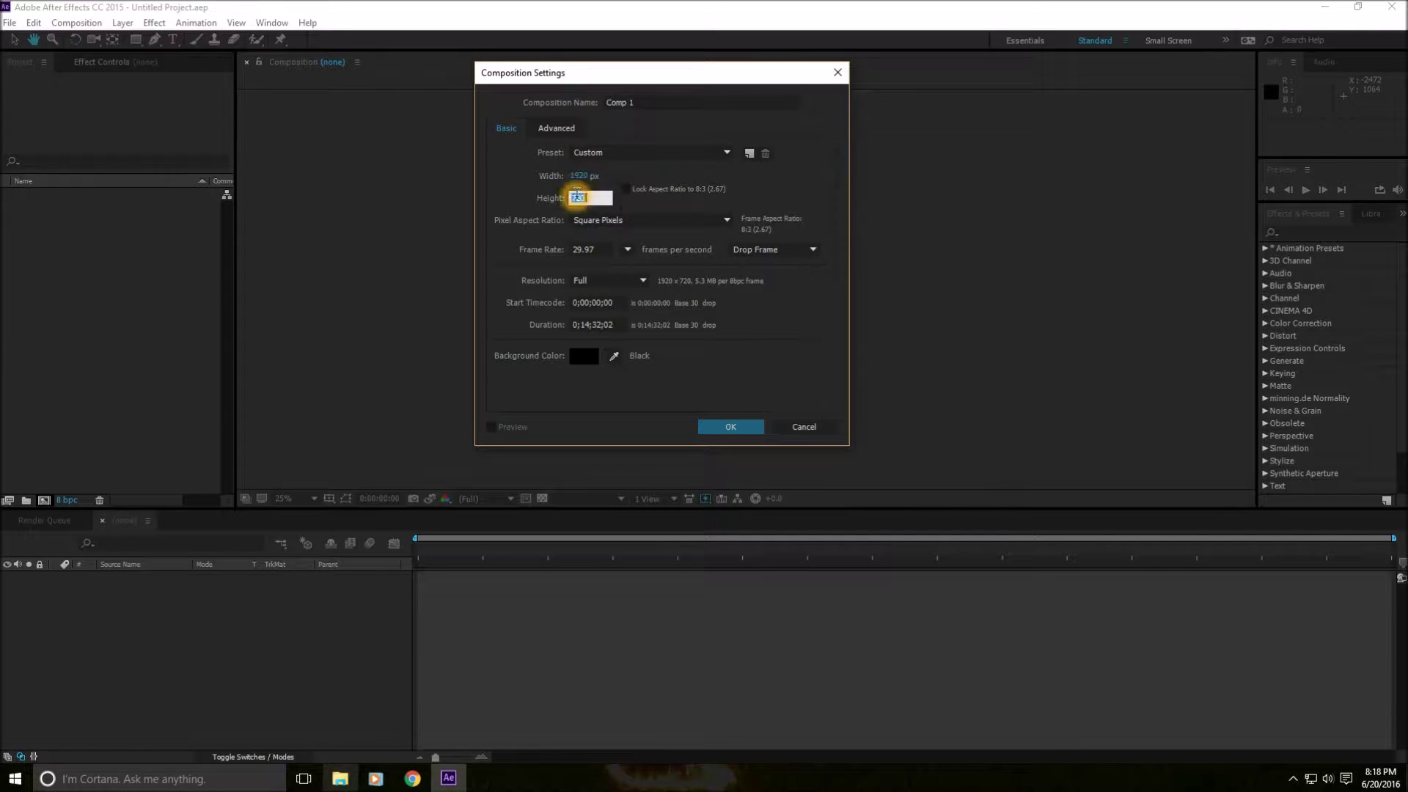
{"action": "type", "text": "1080"}
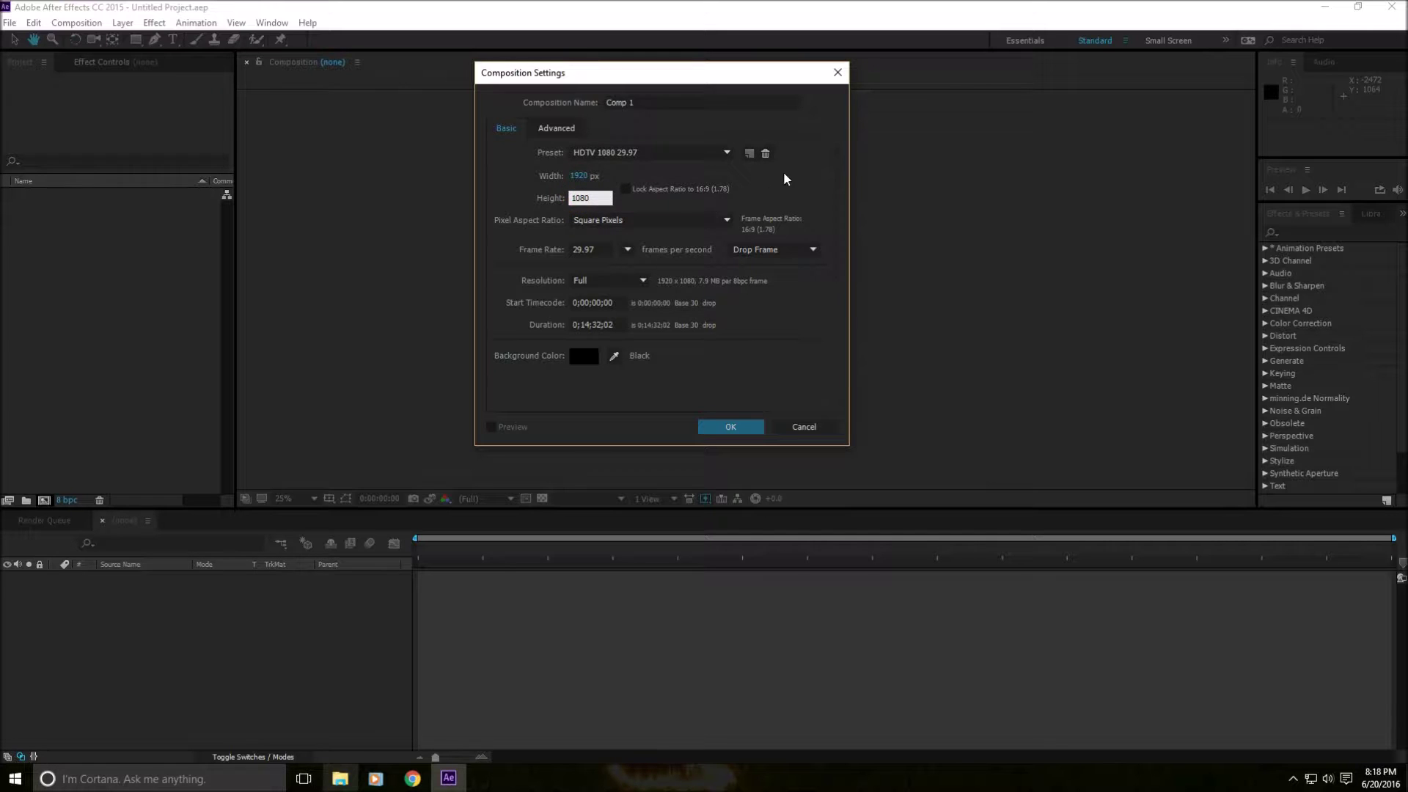
{"action": "key", "text": "Return"}
{"action": "left_click", "coordinate": [627, 189]}
Set the composition duration to 0;01;32;02.
{"action": "left_click", "coordinate": [593, 324]}
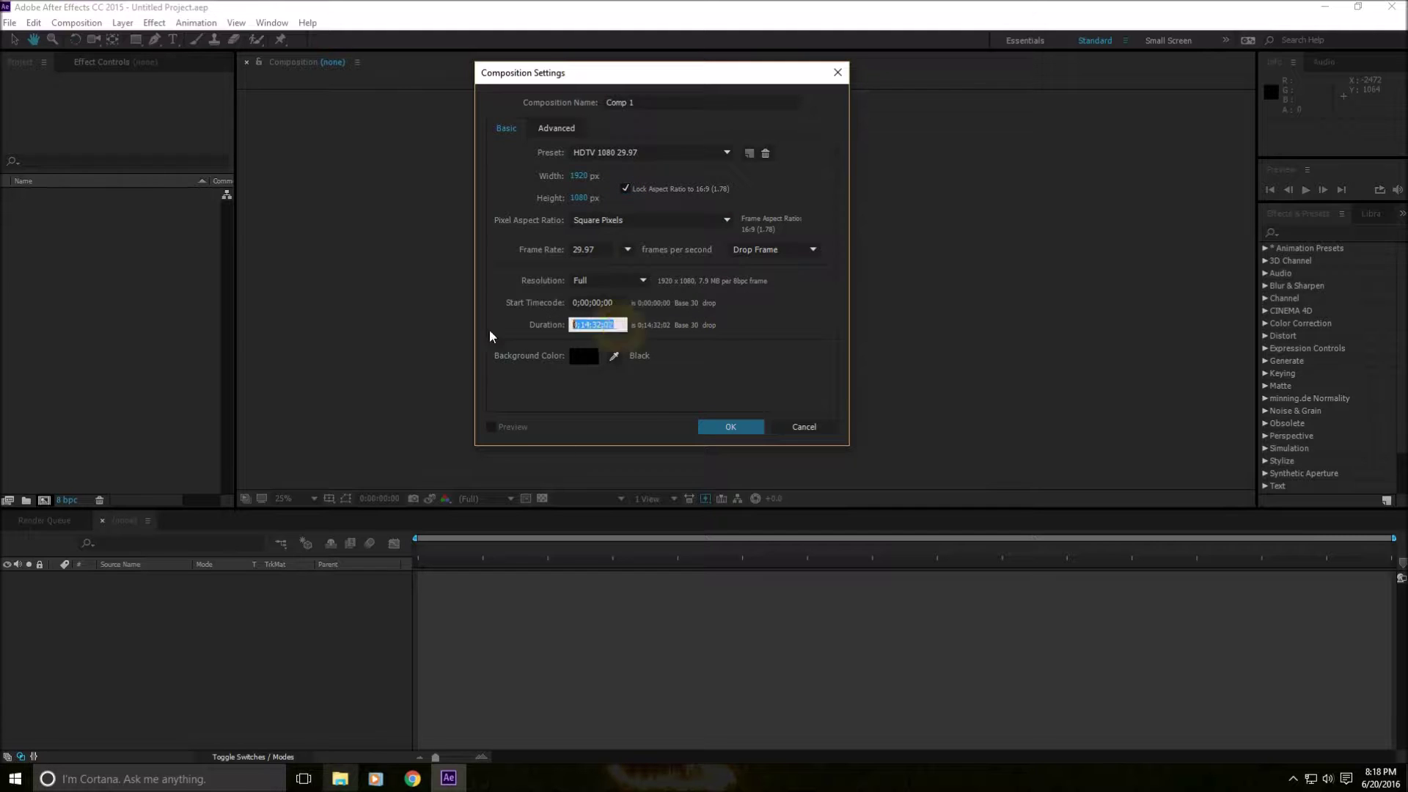
{"action": "left_click", "coordinate": [647, 346]}
{"action": "left_click", "coordinate": [587, 325]}
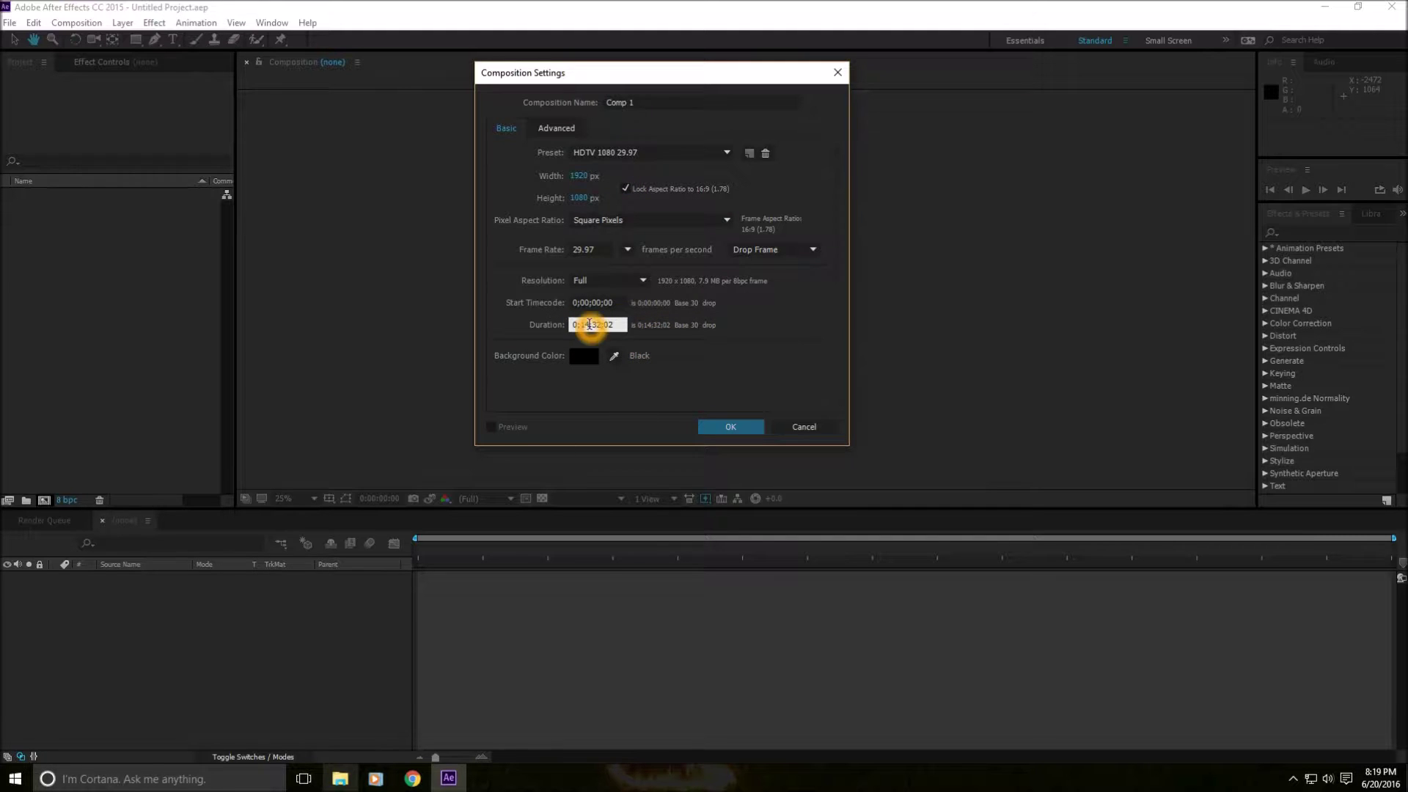
{"action": "left_click", "coordinate": [588, 325]}
{"action": "left_click", "coordinate": [624, 324]}
{"action": "left_click", "coordinate": [613, 364]}
{"action": "left_click", "coordinate": [601, 324]}
{"action": "left_click", "coordinate": [353, 240]}
{"action": "left_click", "coordinate": [530, 335]}
{"action": "left_click", "coordinate": [492, 425]}
Check the Advanced settings, keep the Classic 3D renderer, and create the composition.
{"action": "left_click", "coordinate": [597, 119]}
{"action": "left_click", "coordinate": [564, 129]}
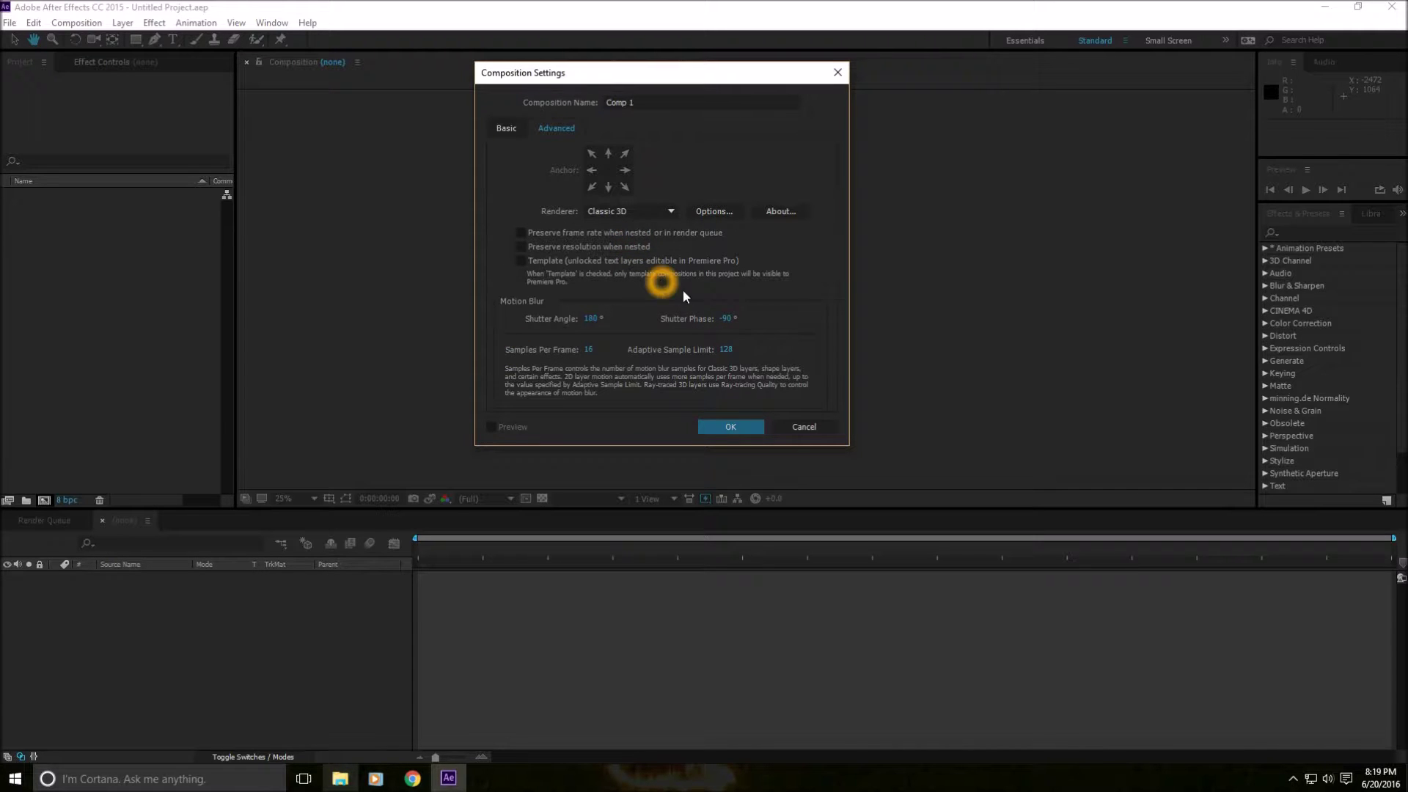
{"action": "left_click", "coordinate": [627, 215]}
{"action": "left_click", "coordinate": [630, 213]}
{"action": "left_click", "coordinate": [515, 134]}
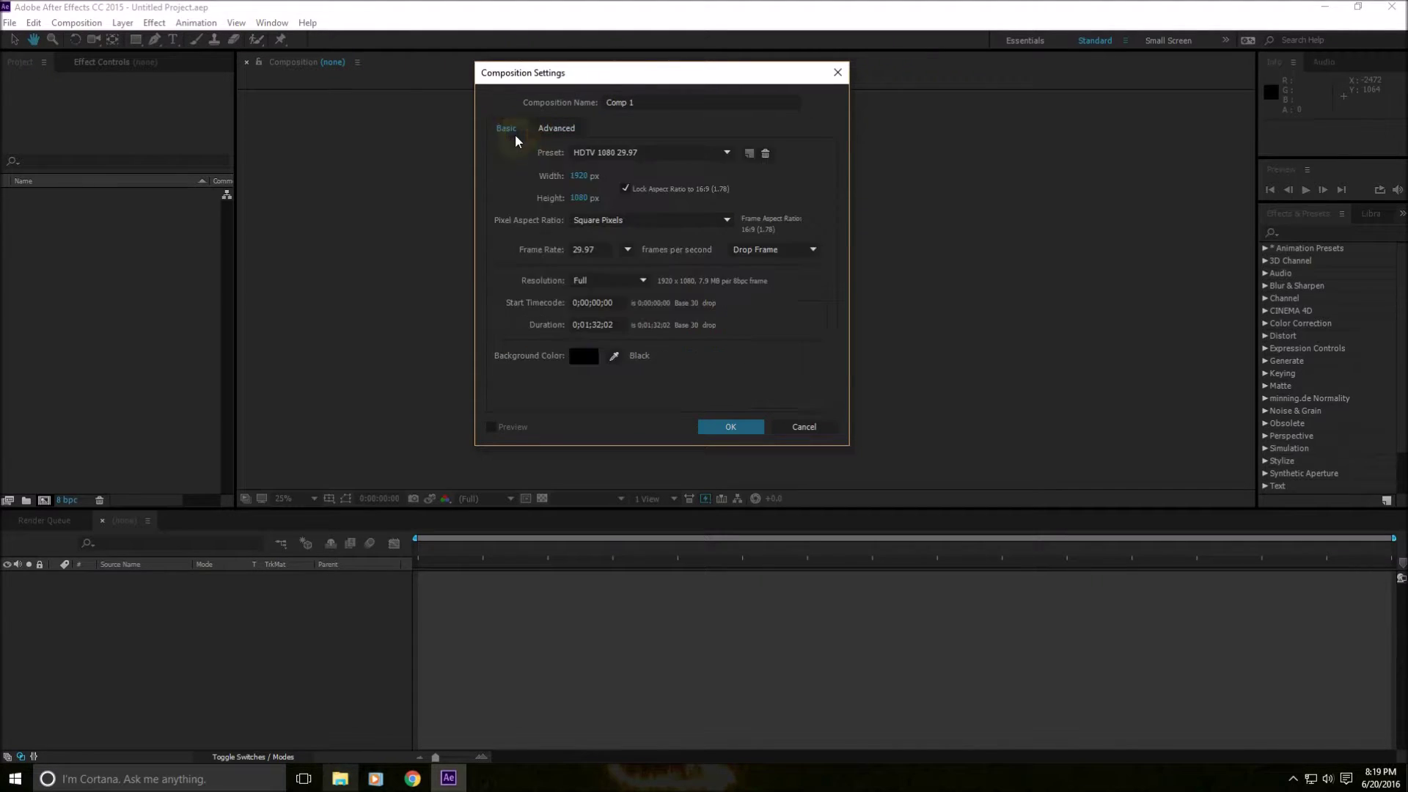
{"action": "left_click", "coordinate": [736, 428]}
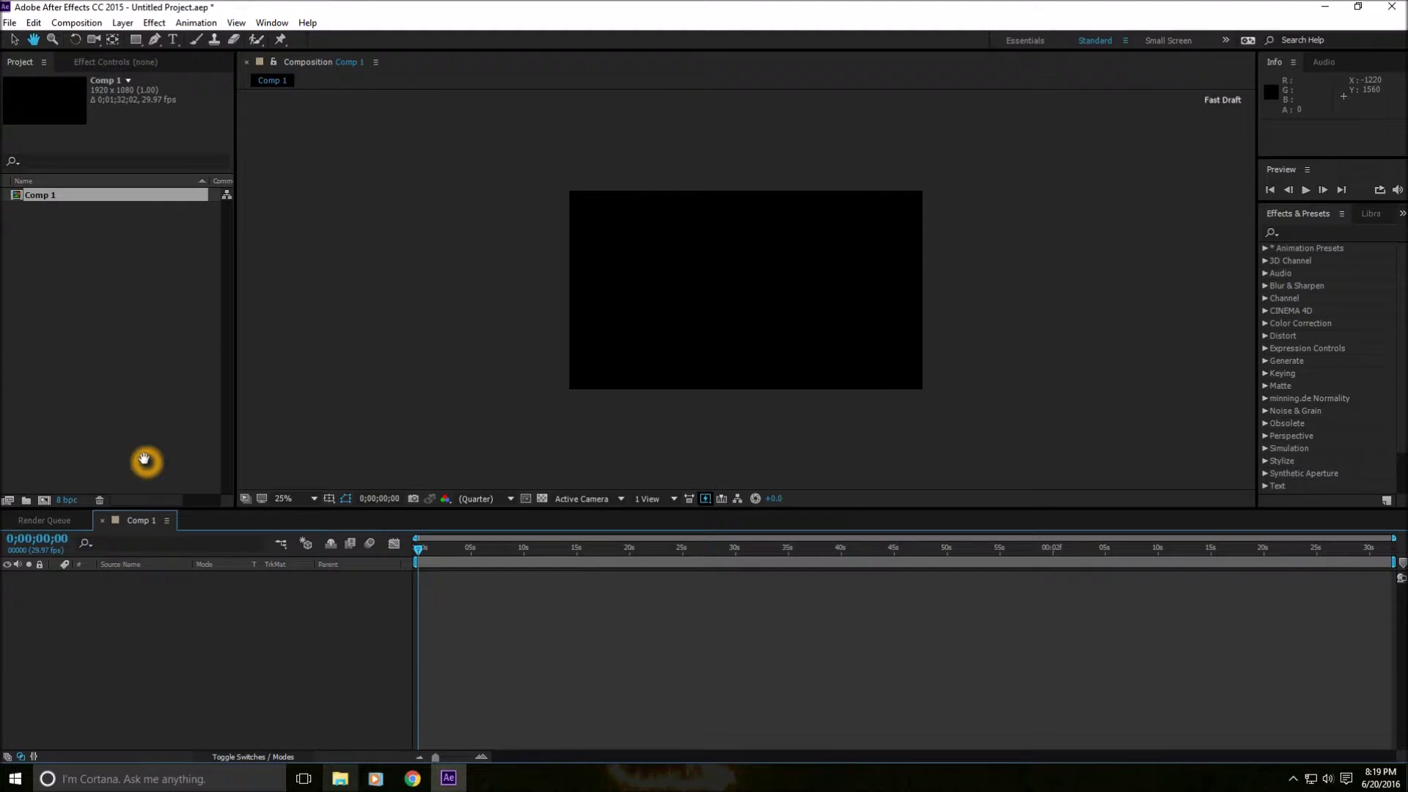
Import 'Castle open Door 2' from Videos > Green screen clips into the project.
{"action": "left_click", "coordinate": [135, 298]}
{"action": "double_click", "coordinate": [47, 359]}
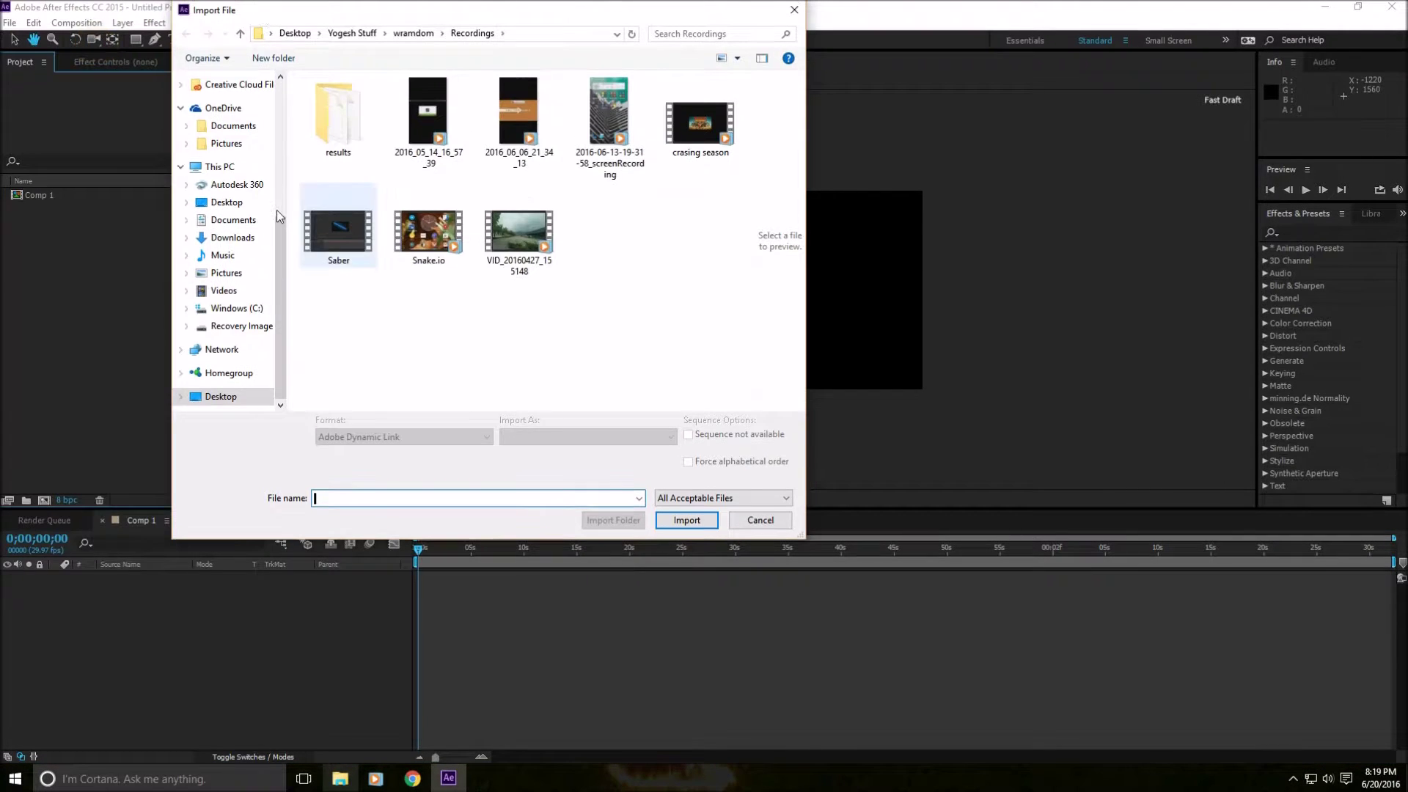
{"action": "left_click", "coordinate": [242, 291]}
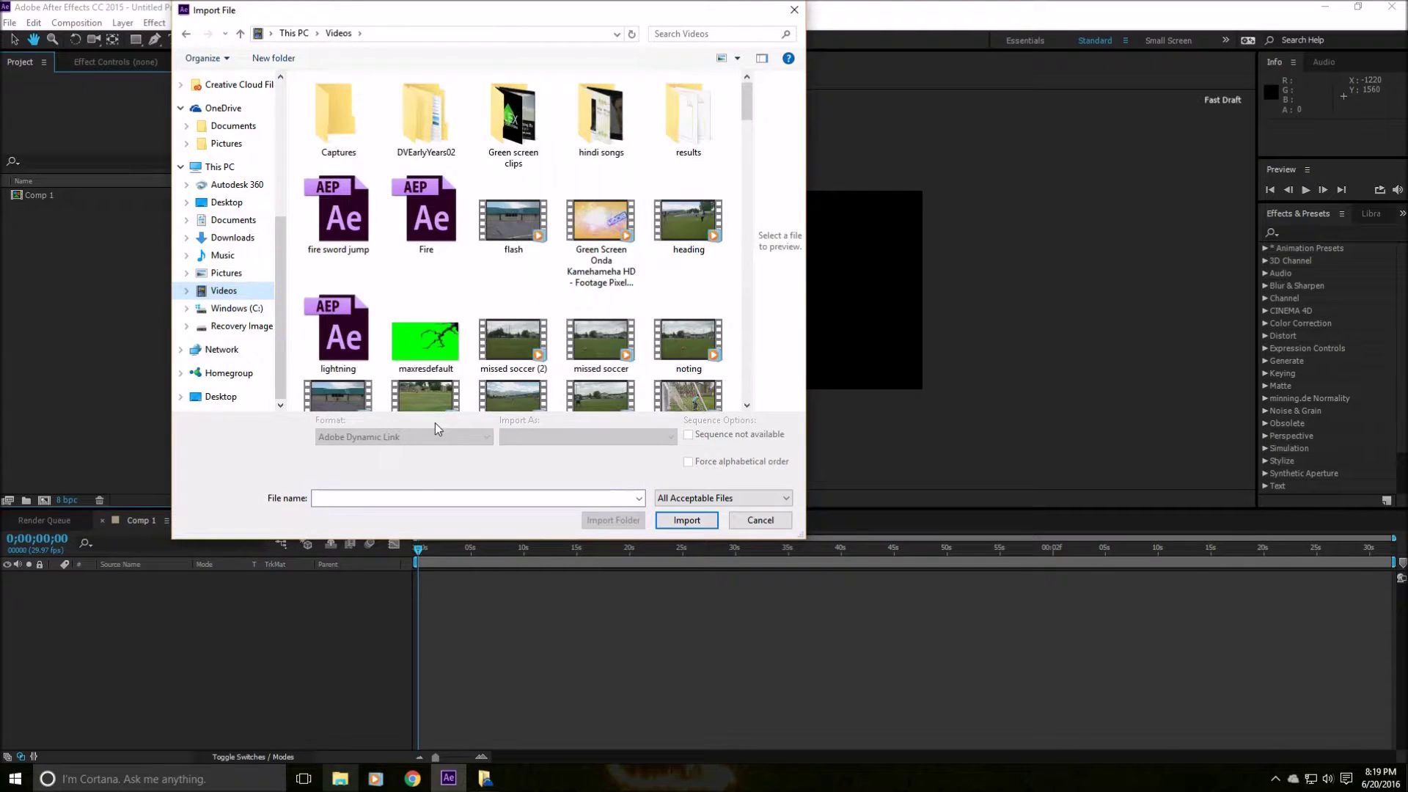
{"action": "scroll", "coordinate": [749, 129], "scroll_direction": "down", "scroll_amount": 5}
{"action": "scroll", "coordinate": [676, 314], "scroll_direction": "down", "scroll_amount": 5}
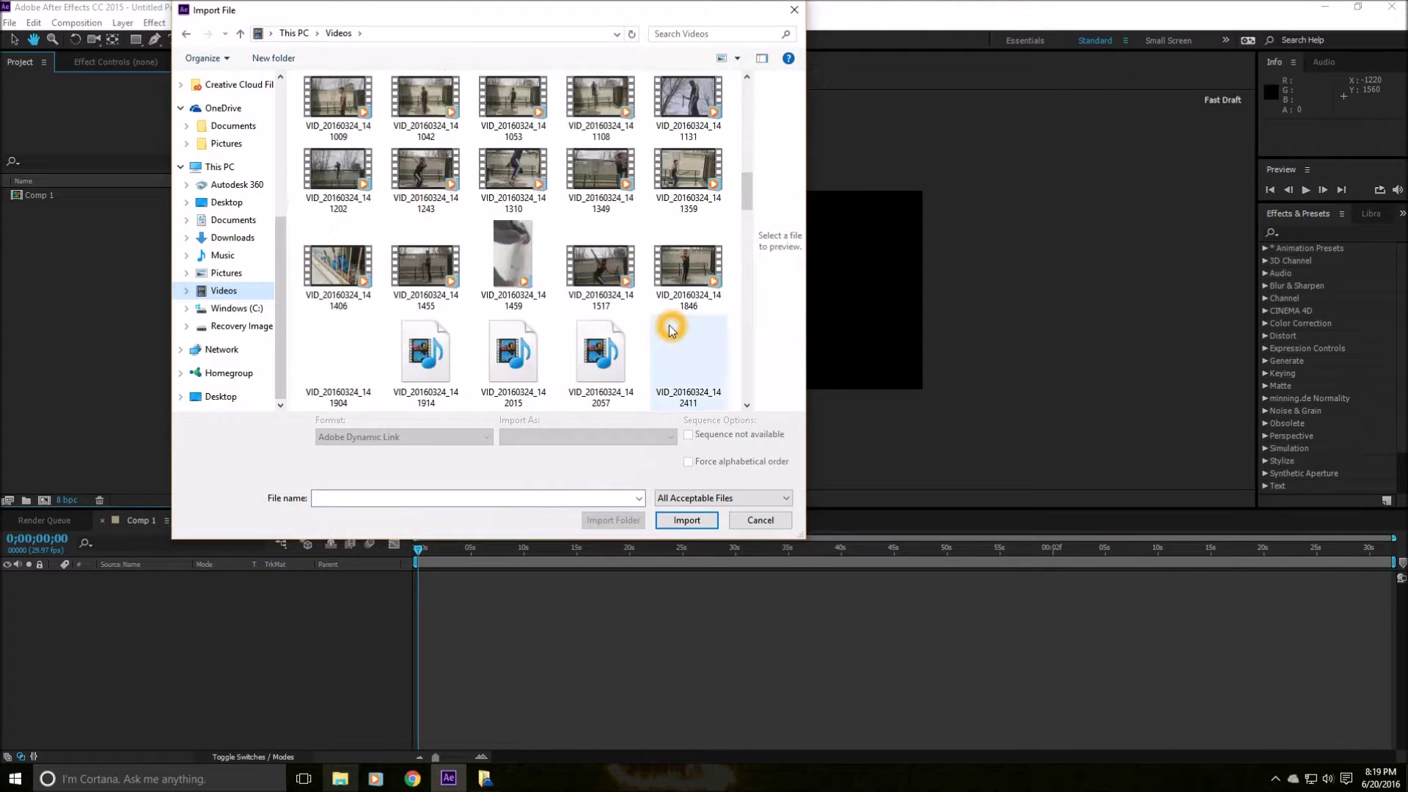
{"action": "scroll", "coordinate": [459, 306], "scroll_direction": "up", "scroll_amount": 10}
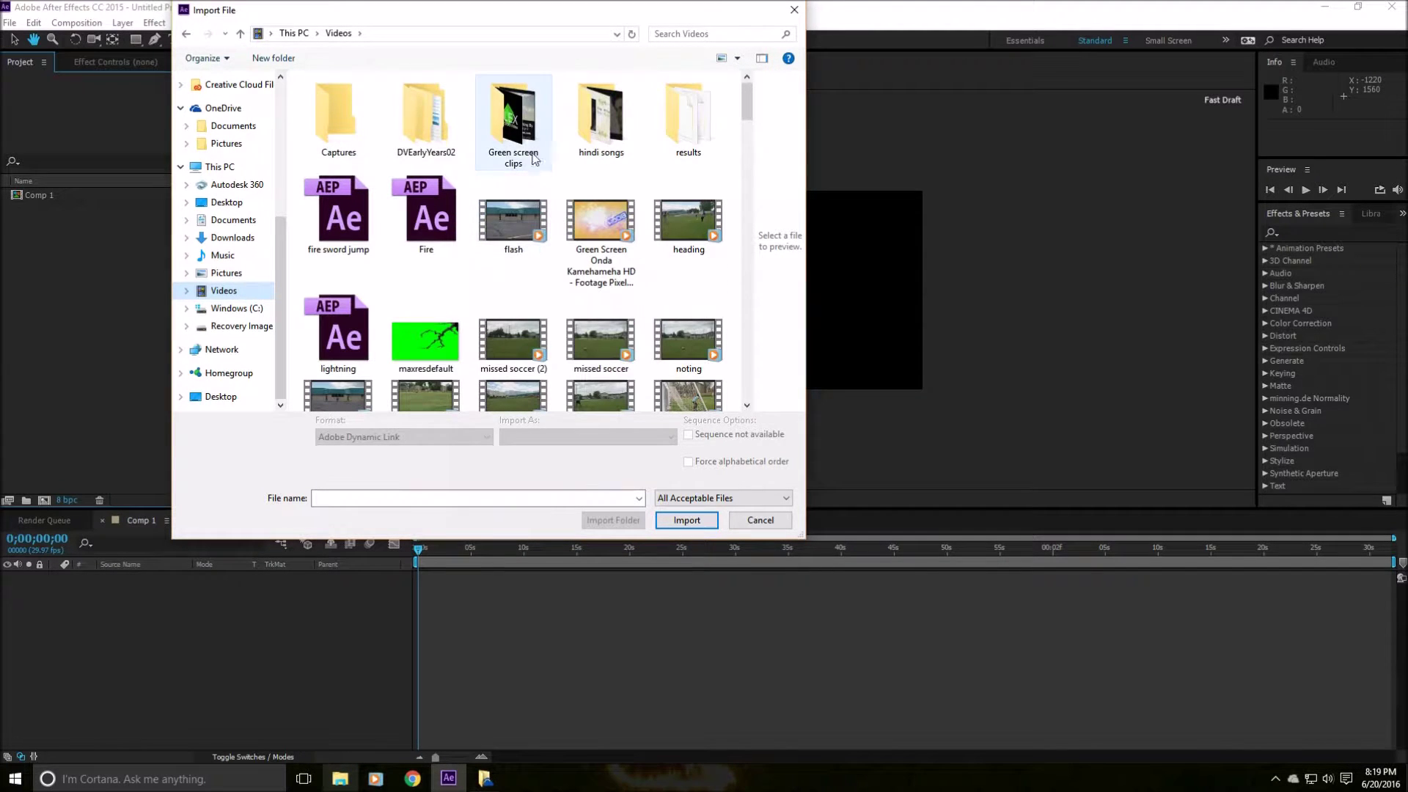
{"action": "double_click", "coordinate": [517, 135]}
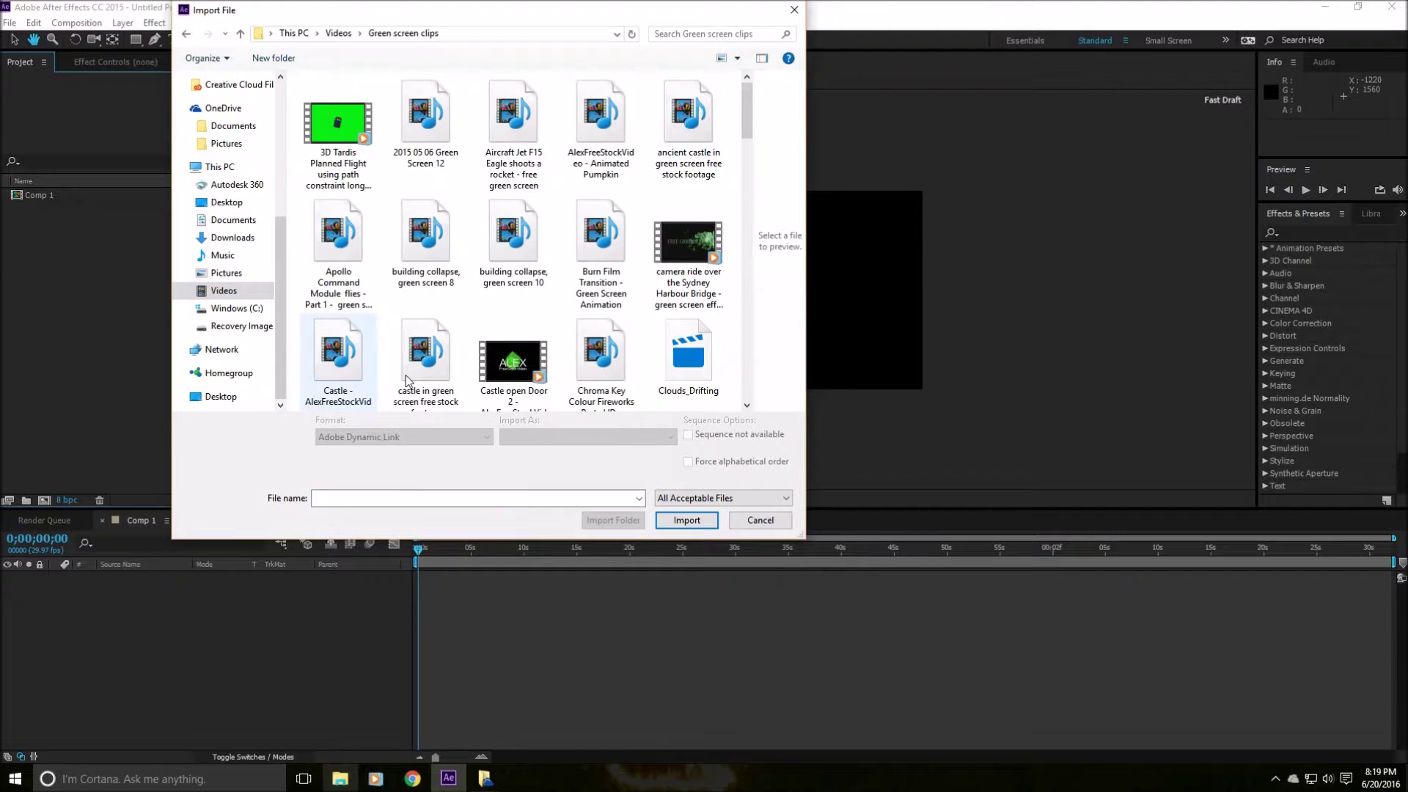
{"action": "left_click", "coordinate": [501, 369]}
{"action": "double_click", "coordinate": [500, 369]}
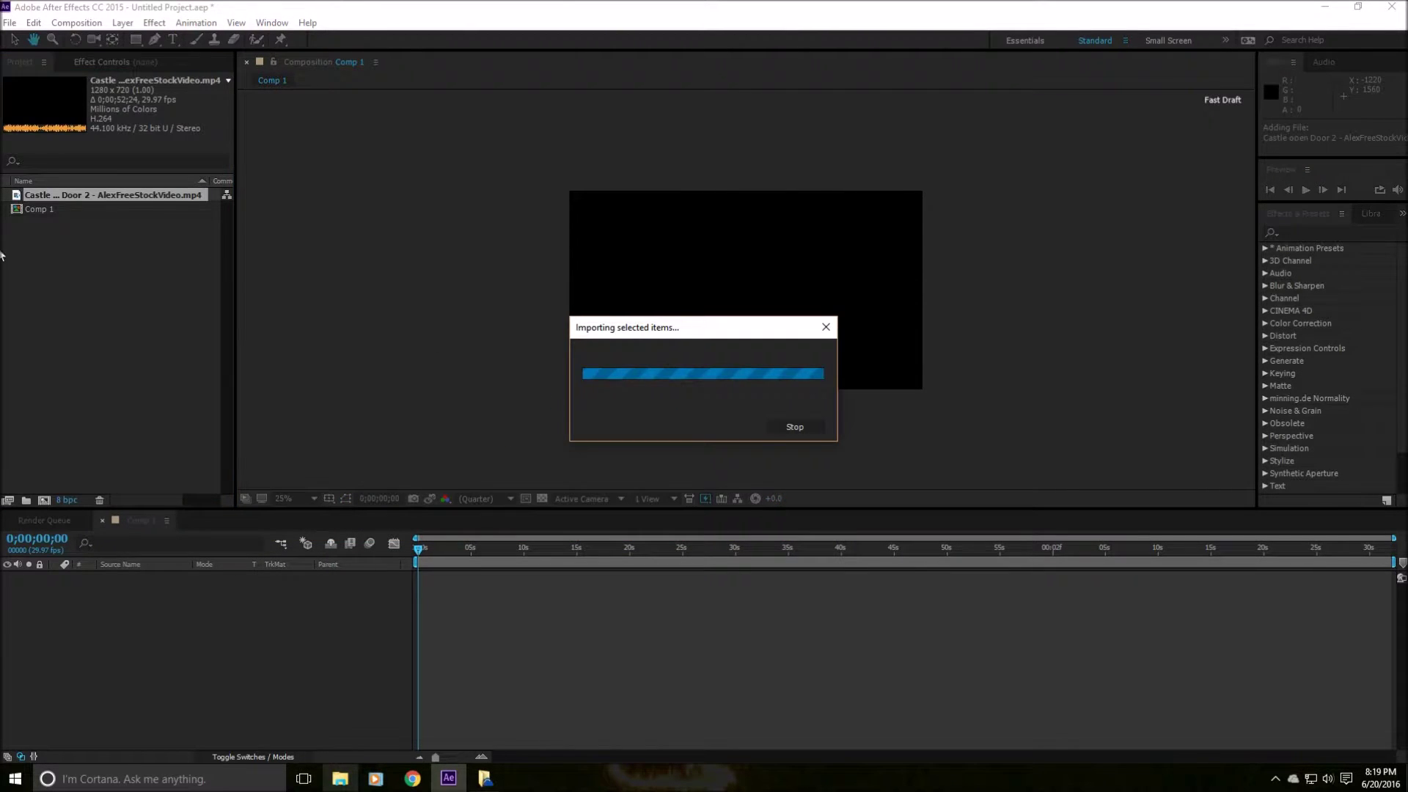
{"action": "left_click", "coordinate": [98, 195]}
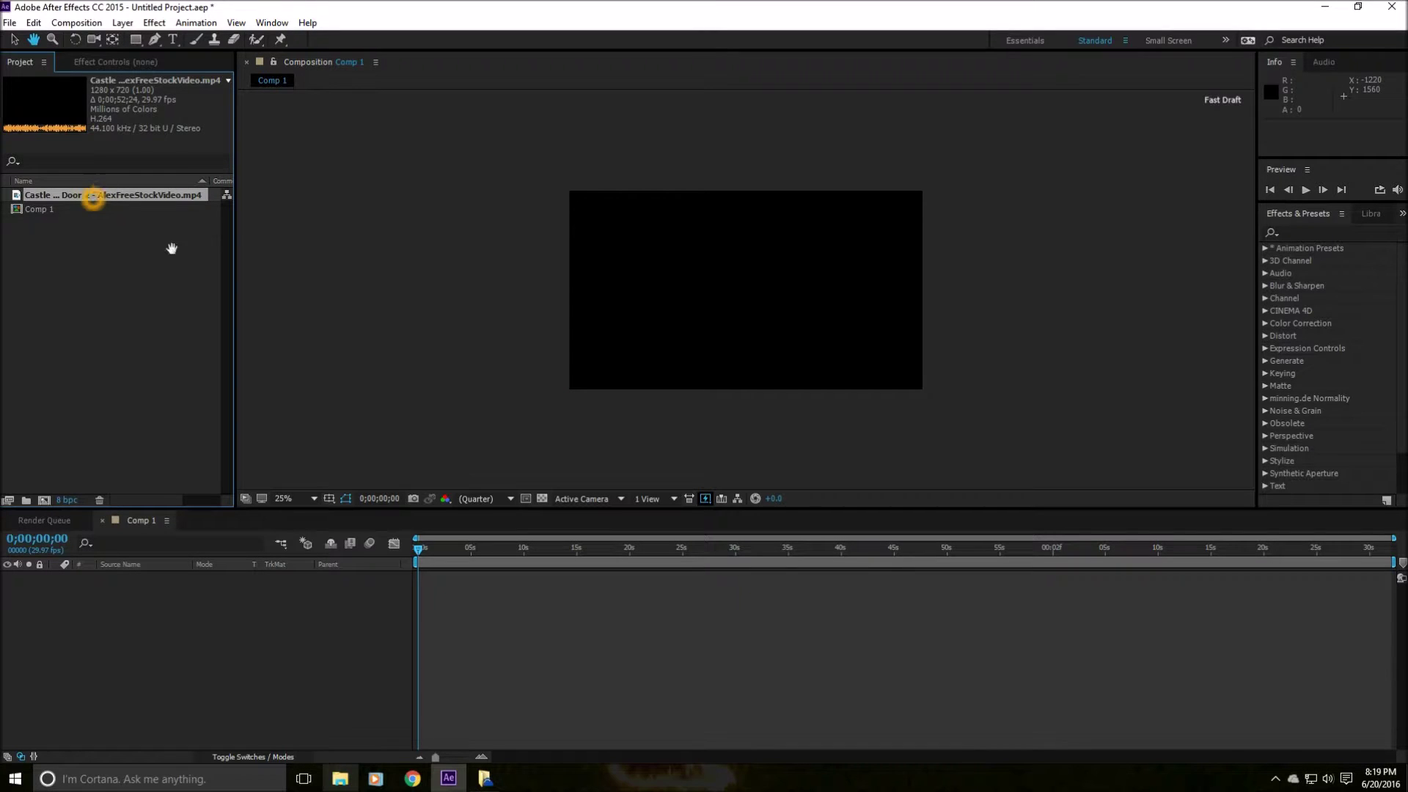
Add the Castle clip to Comp 1 as a layer.
{"action": "left_click", "coordinate": [86, 654]}
{"action": "left_click", "coordinate": [152, 252]}
{"action": "left_click", "coordinate": [30, 40]}
{"action": "left_click", "coordinate": [12, 39]}
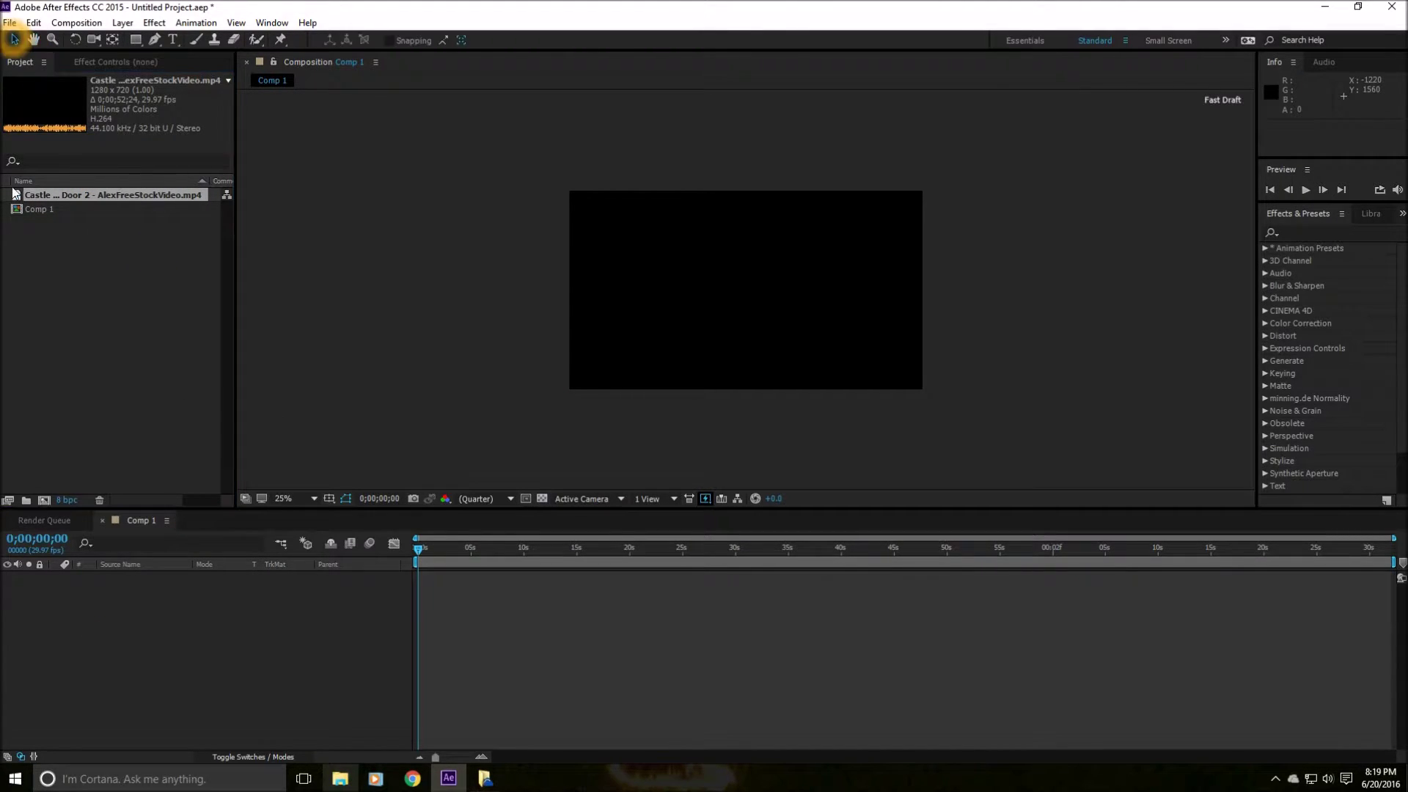
{"action": "left_click", "coordinate": [104, 412]}
{"action": "left_click_drag", "start_coordinate": [142, 292], "coordinate": [173, 624]}
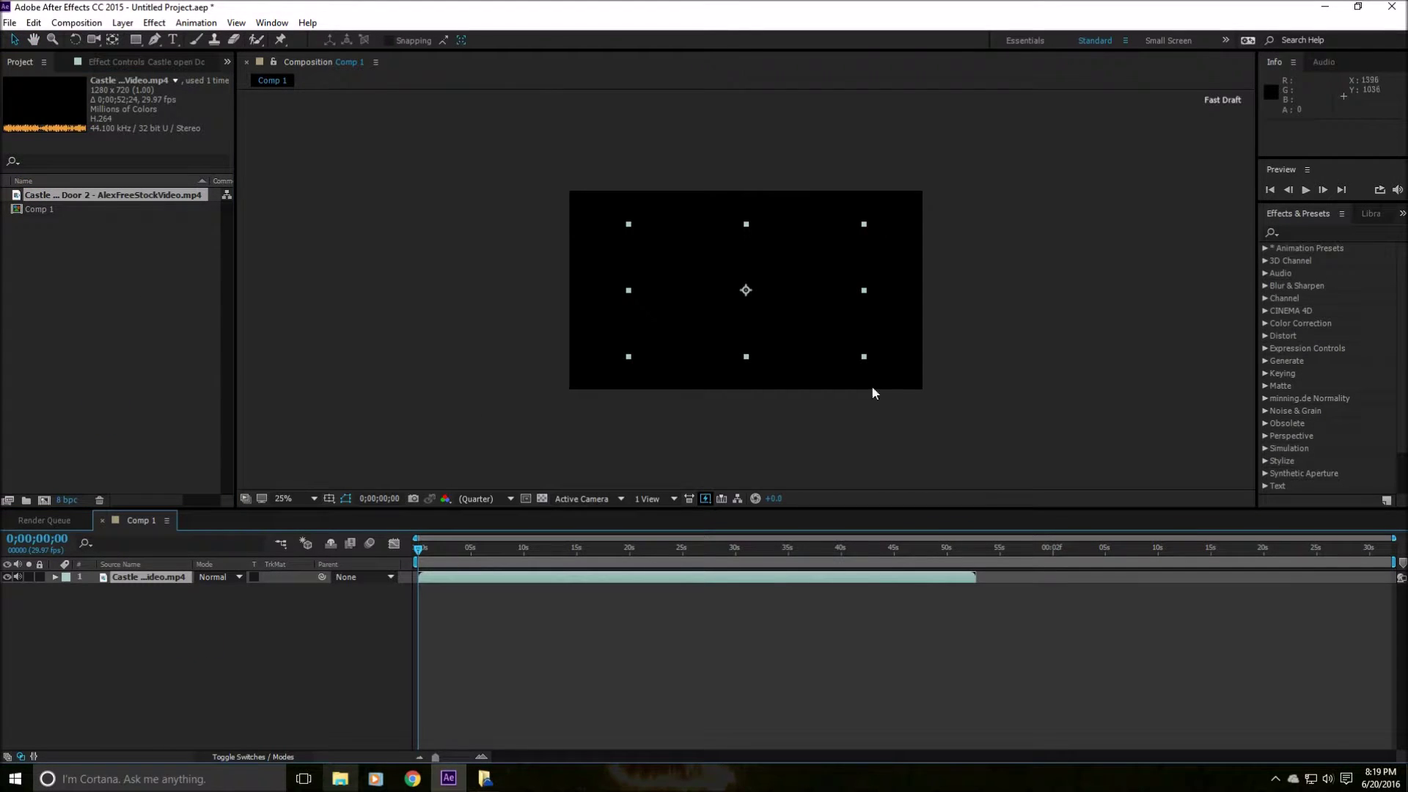
Scrub the timeline past the ALEX logo intro to about 0;00;07;26.
{"action": "left_click", "coordinate": [946, 386]}
{"action": "left_click", "coordinate": [466, 552]}
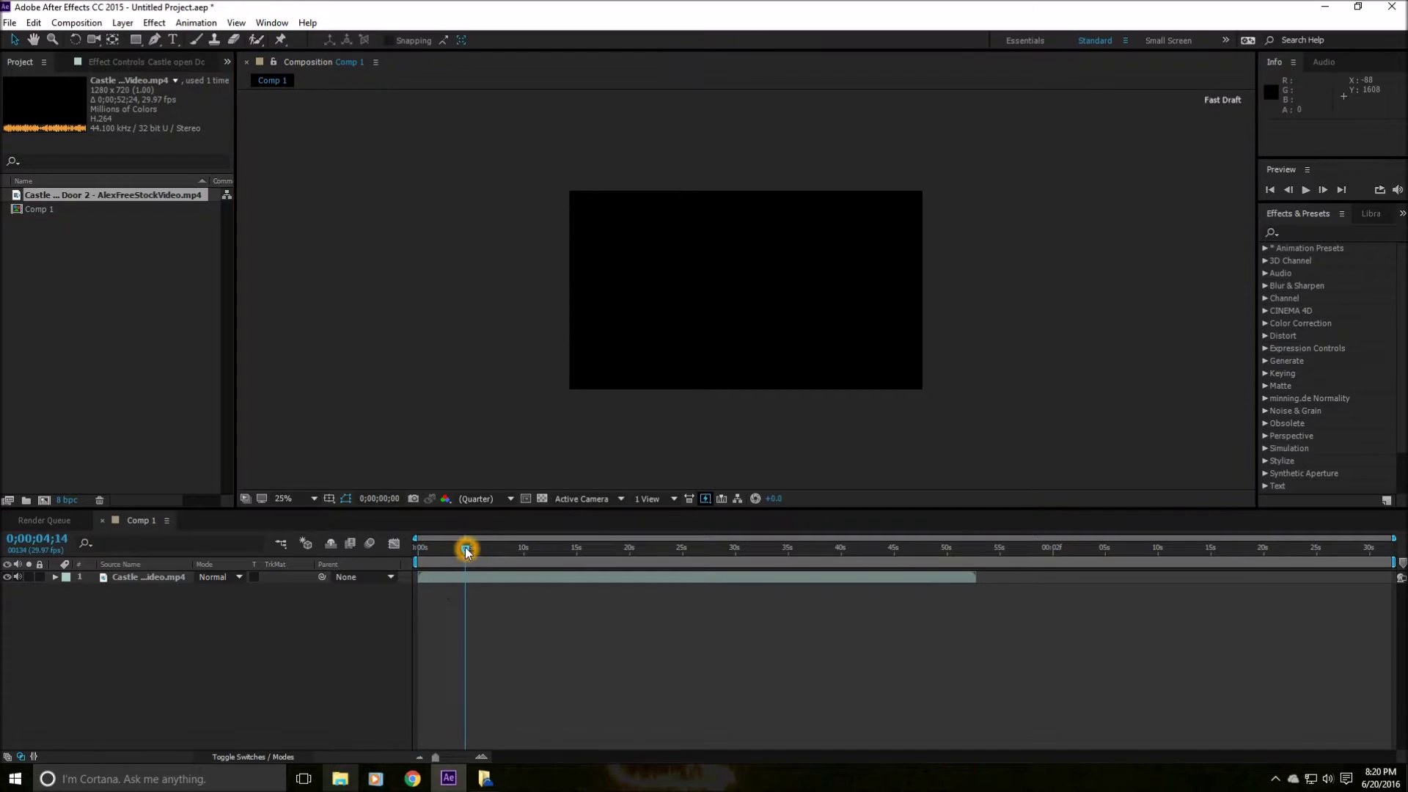
{"action": "key", "text": "space"}
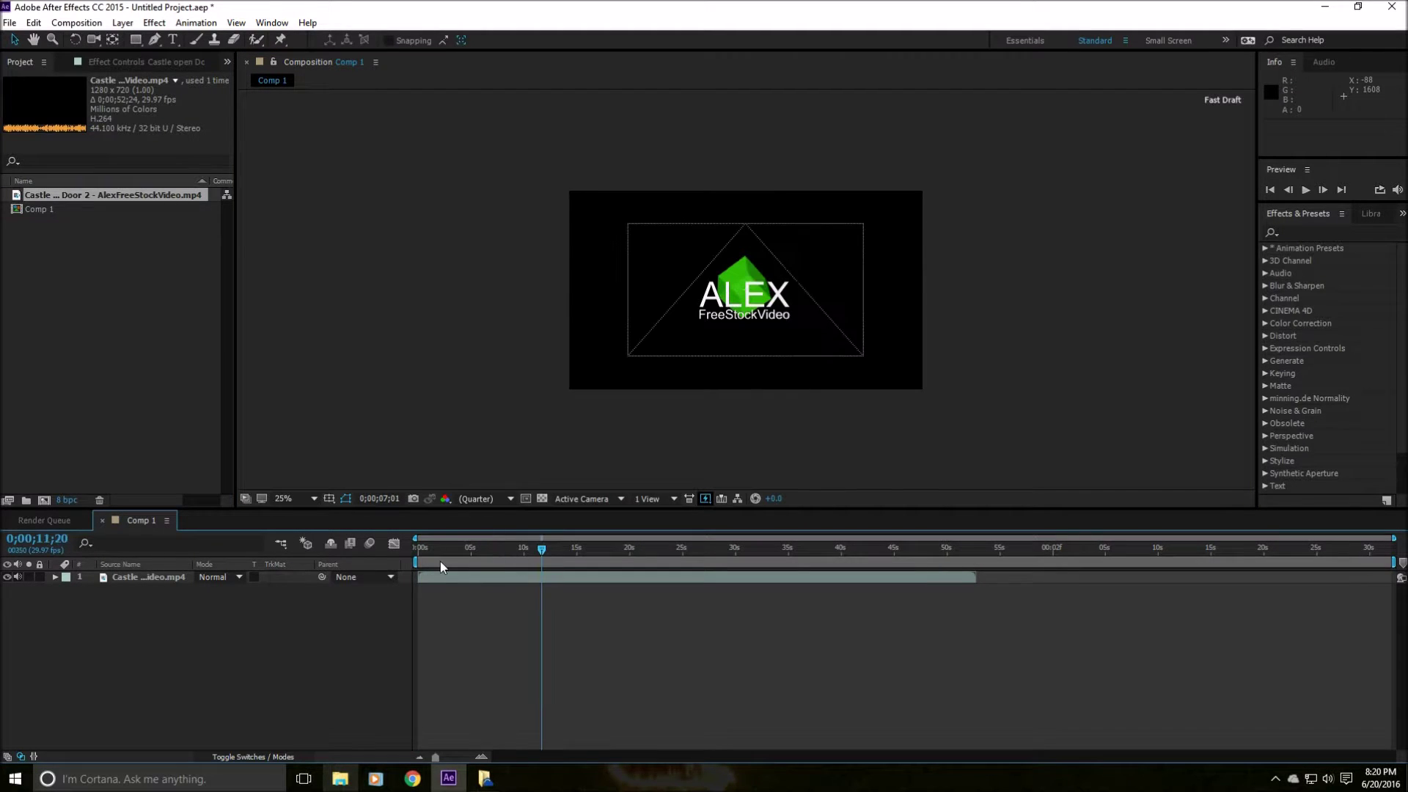
{"action": "left_click", "coordinate": [433, 561]}
{"action": "left_click_drag", "start_coordinate": [437, 554], "coordinate": [747, 580]}
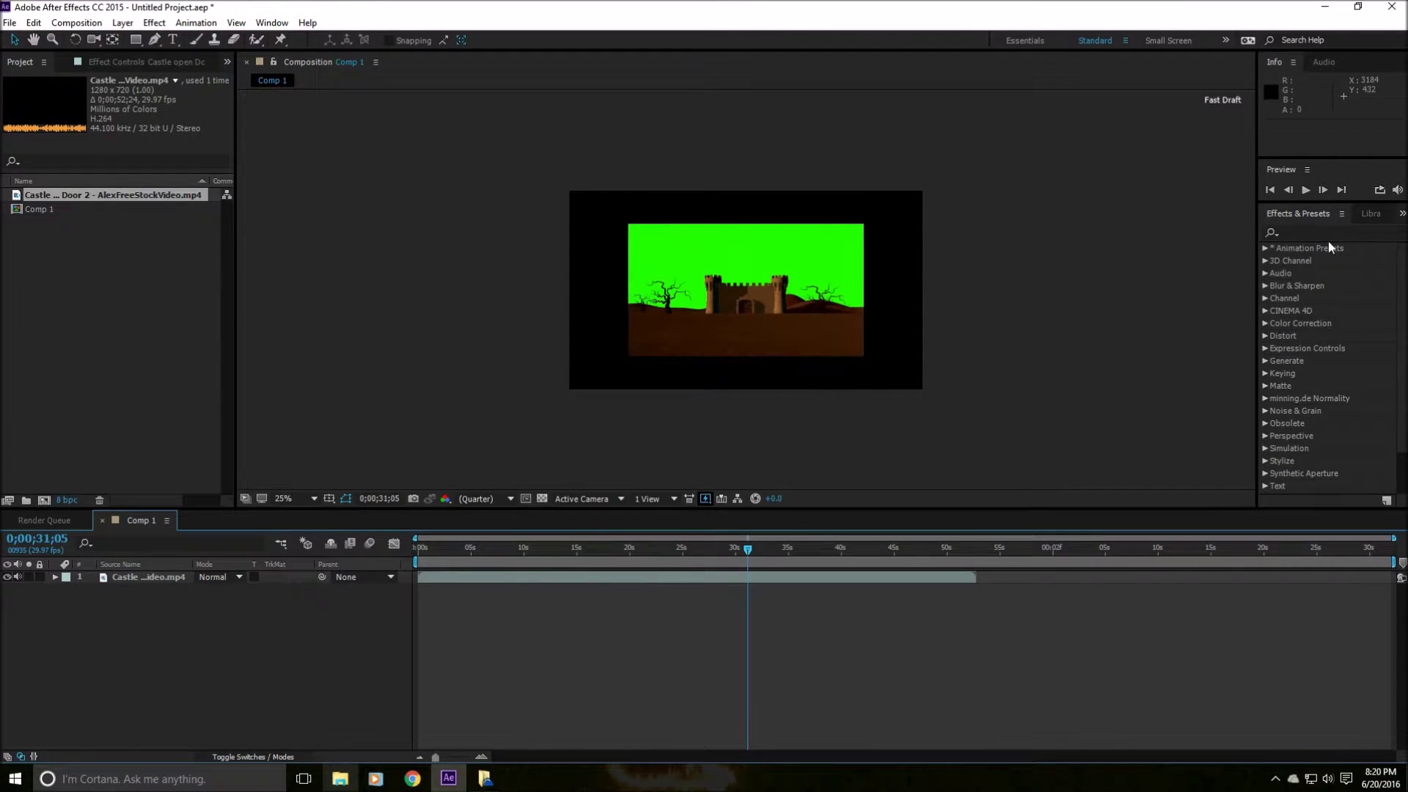
Trim the castle layer's in-point so it starts at 0;00;04;22, after the logo intro.
{"action": "left_click", "coordinate": [1306, 231]}
{"action": "left_click_drag", "start_coordinate": [472, 552], "coordinate": [449, 550]}
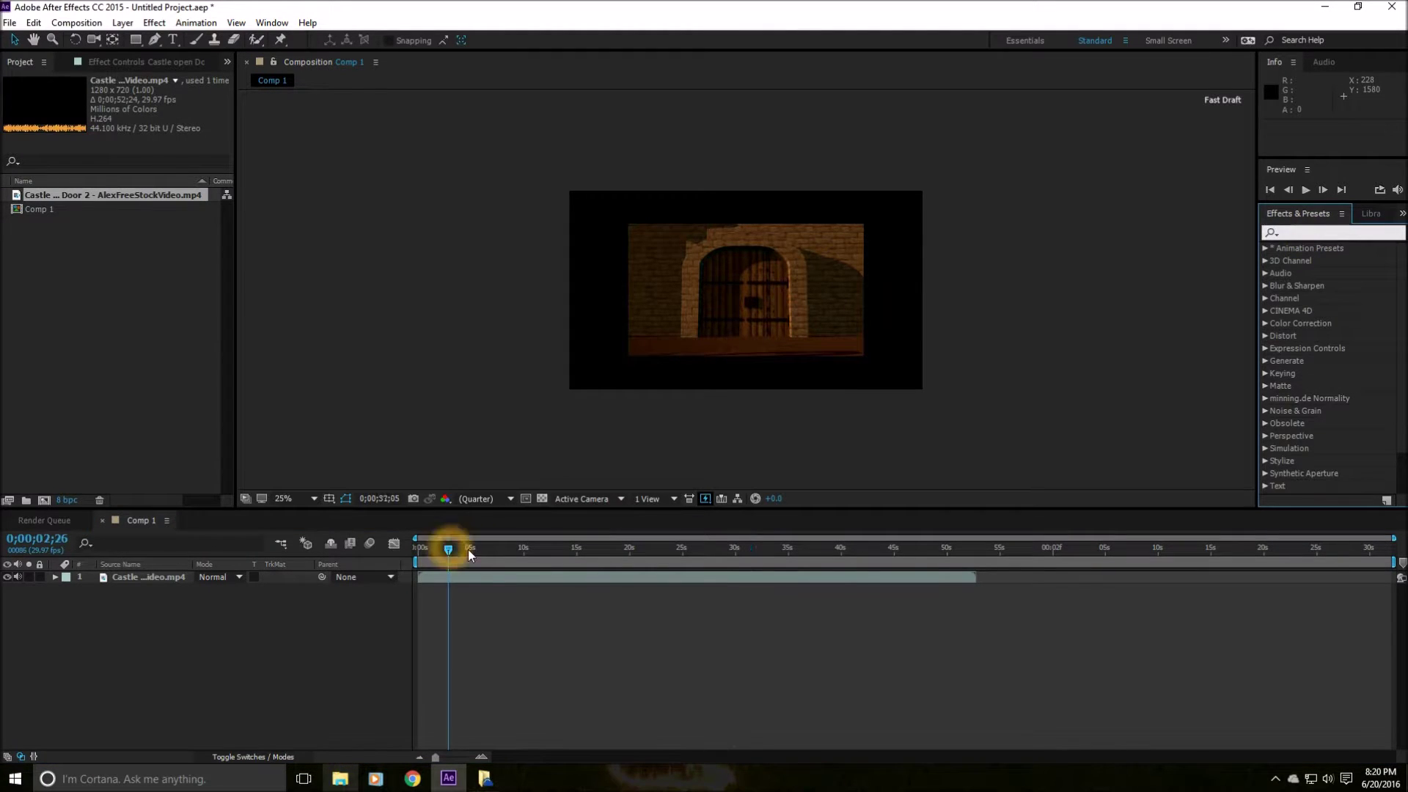
{"action": "left_click_drag", "start_coordinate": [543, 551], "coordinate": [470, 558]}
{"action": "left_click", "coordinate": [521, 550]}
{"action": "left_click", "coordinate": [440, 581]}
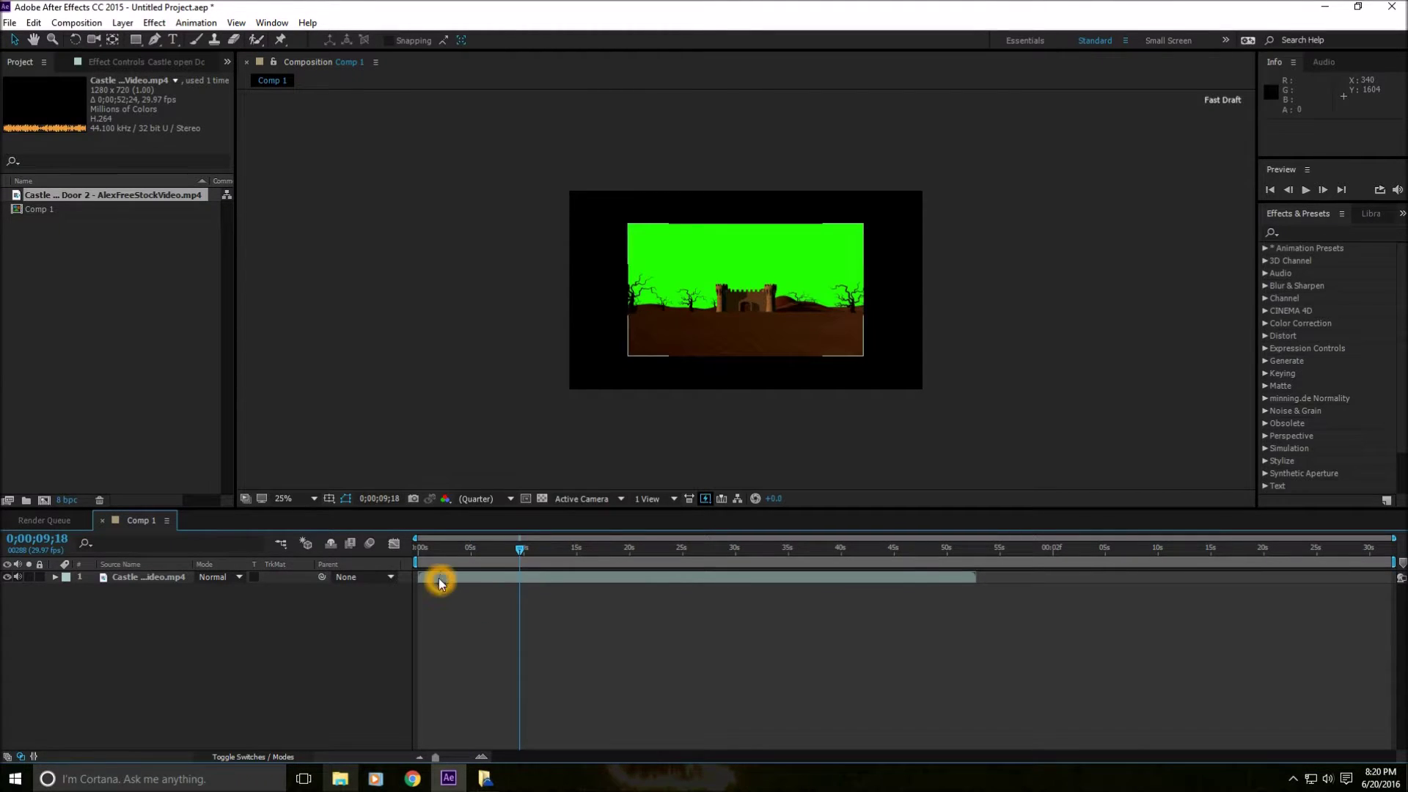
{"action": "left_click_drag", "start_coordinate": [422, 578], "coordinate": [754, 551]}
{"action": "left_click", "coordinate": [522, 552]}
{"action": "left_click_drag", "start_coordinate": [468, 551], "coordinate": [505, 552]}
Move the work-area start to 0;00;04;20.
{"action": "left_click", "coordinate": [525, 544]}
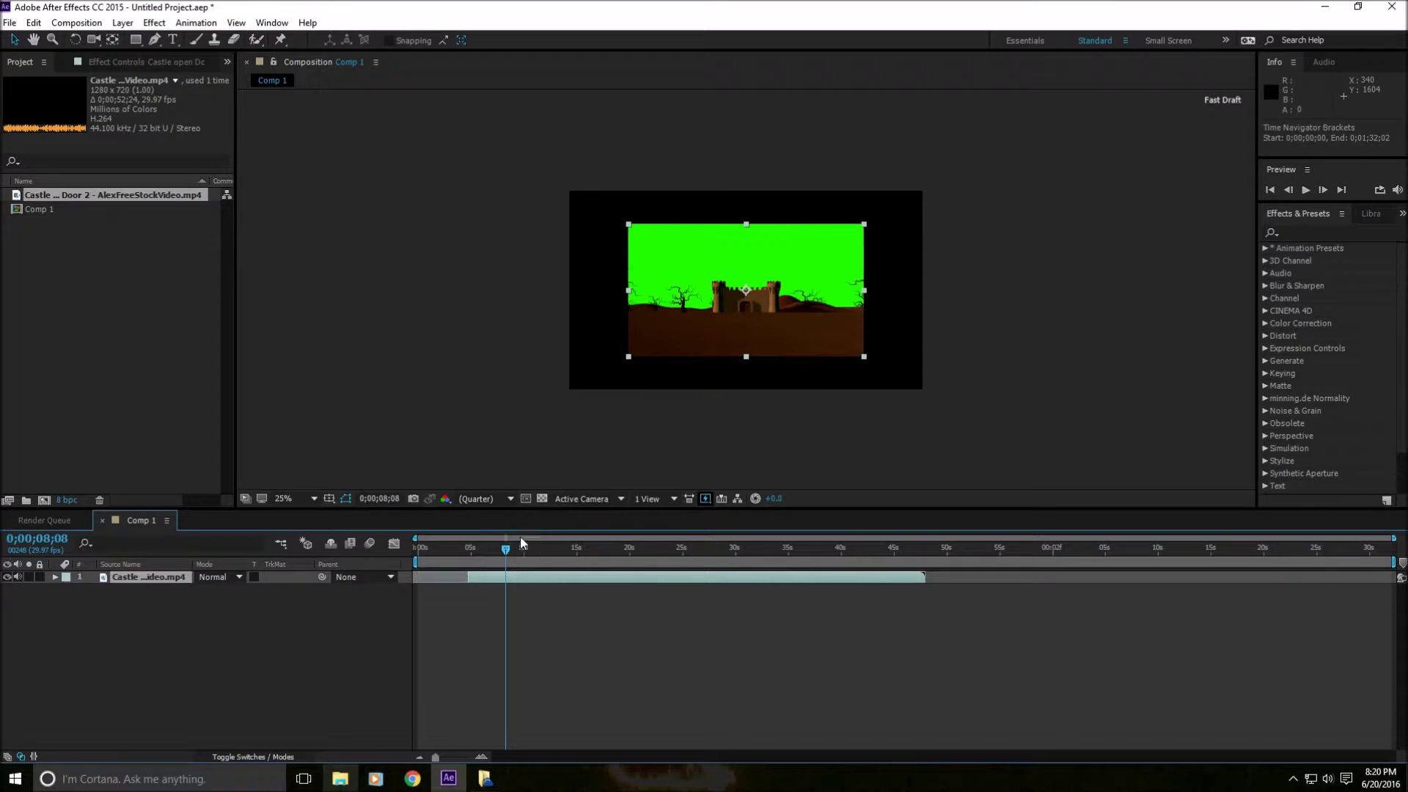
{"action": "left_click", "coordinate": [524, 550]}
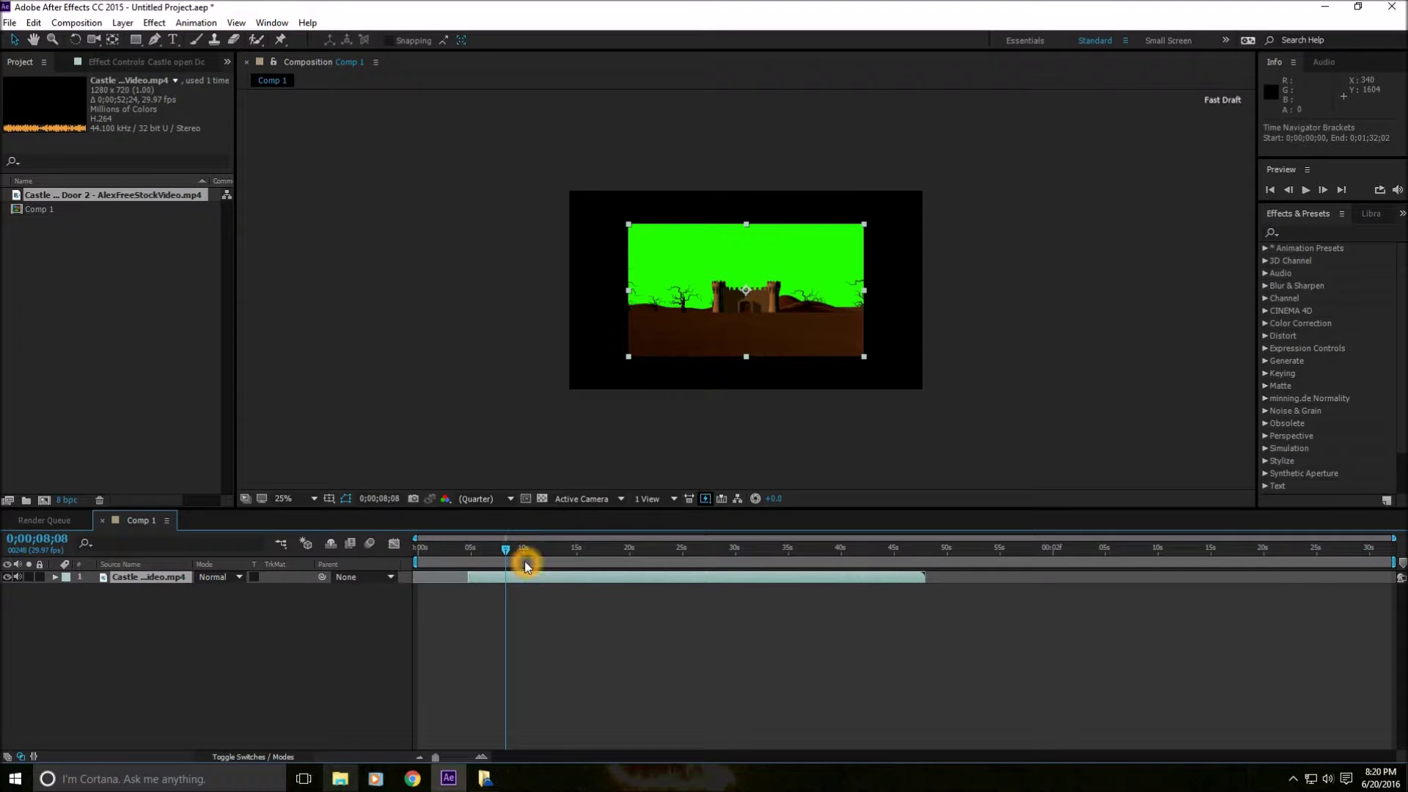
{"action": "left_click", "coordinate": [419, 561]}
{"action": "left_click_drag", "start_coordinate": [419, 562], "coordinate": [465, 562]}
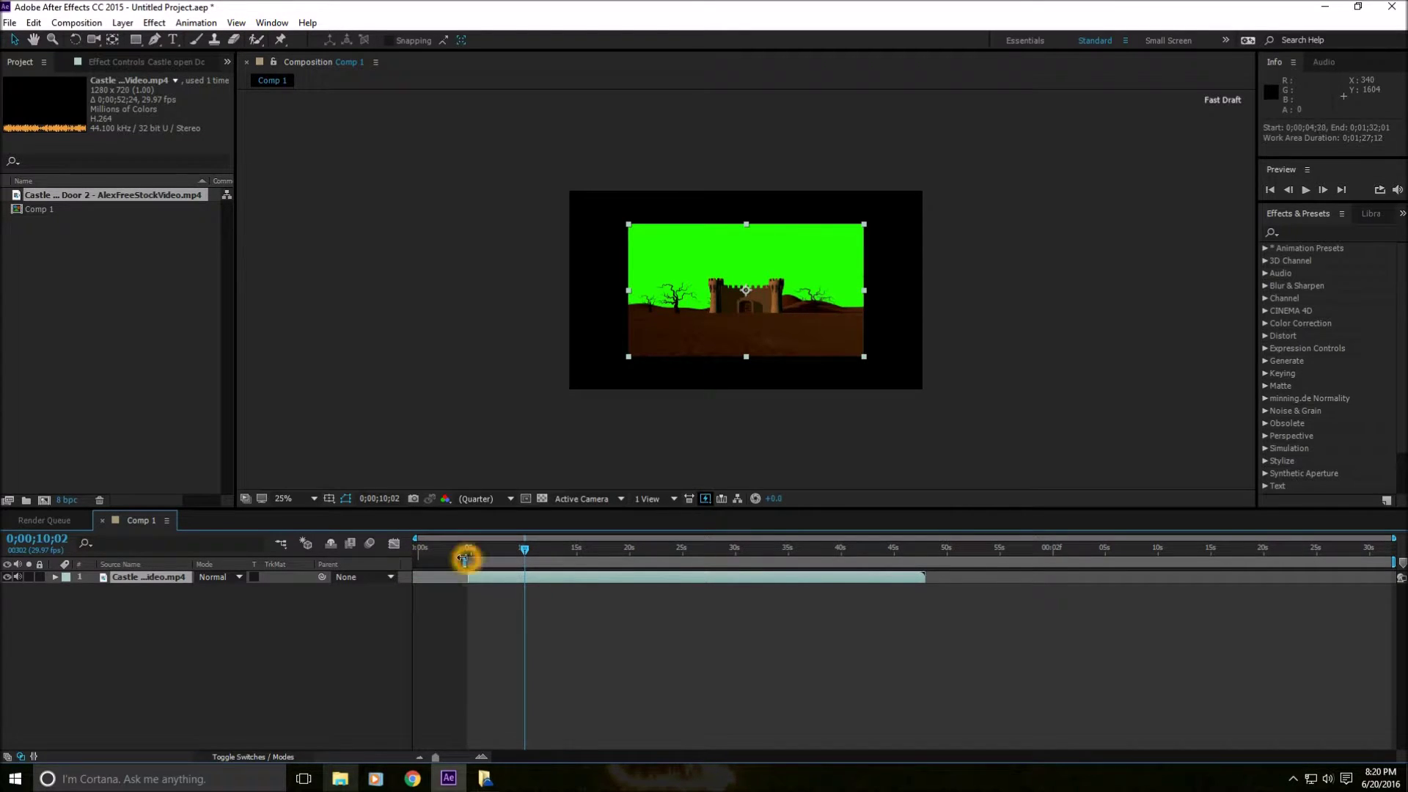
Trim Comp 1 to its work area, ending at about 47;26, so it spans 0;00;04;20–0;00;47;27.
{"action": "right_click", "coordinate": [513, 561]}
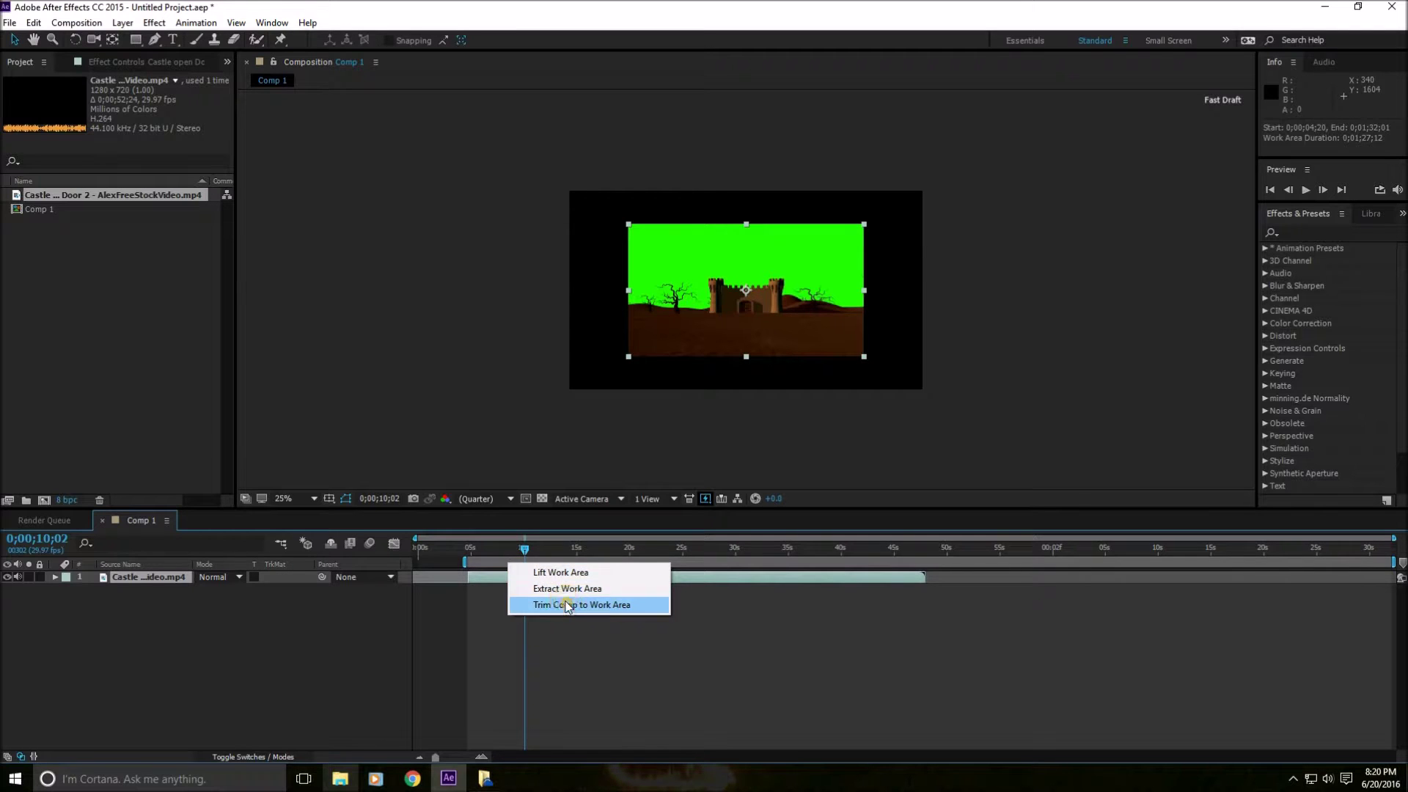
{"action": "left_click", "coordinate": [565, 604]}
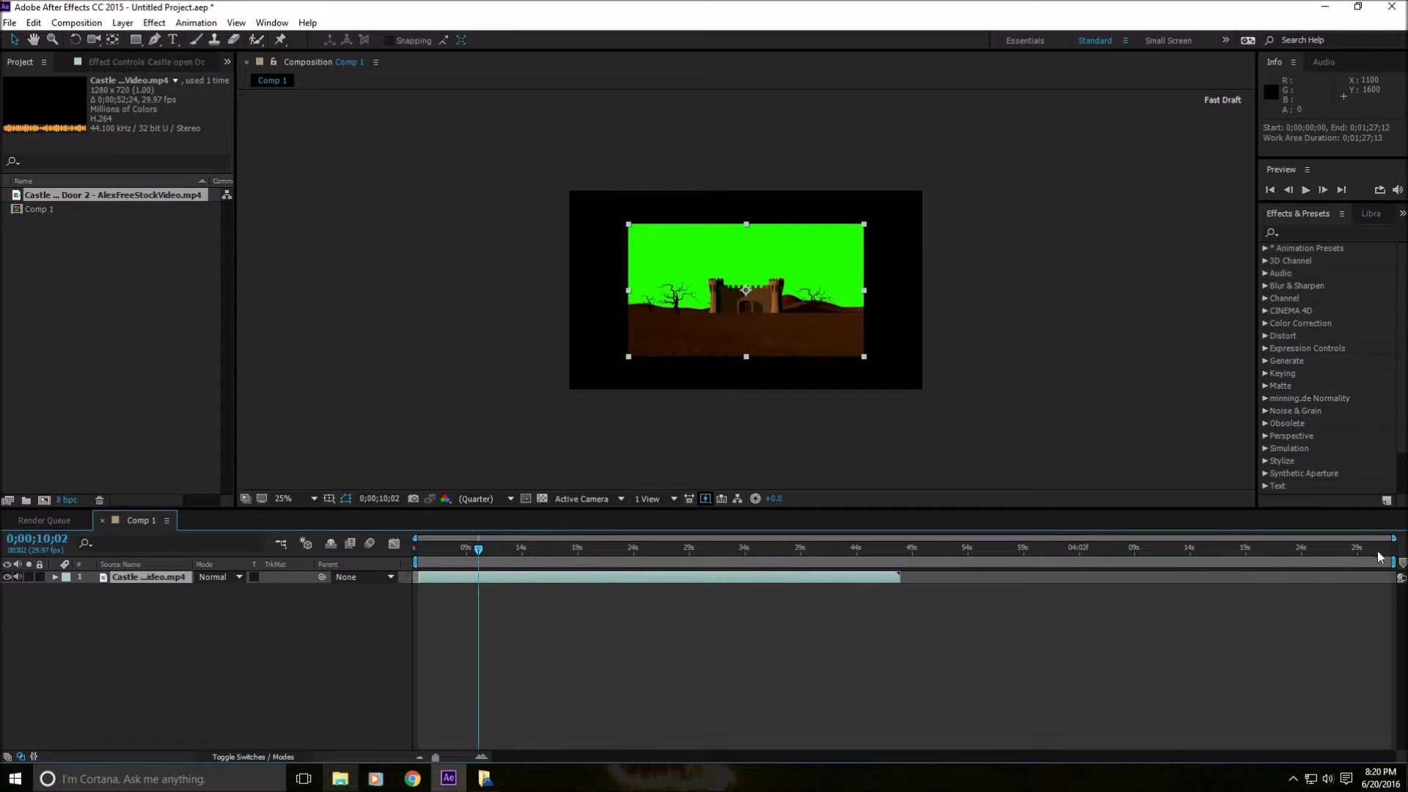
{"action": "left_click_drag", "start_coordinate": [1376, 561], "coordinate": [902, 564]}
{"action": "right_click", "coordinate": [900, 566]}
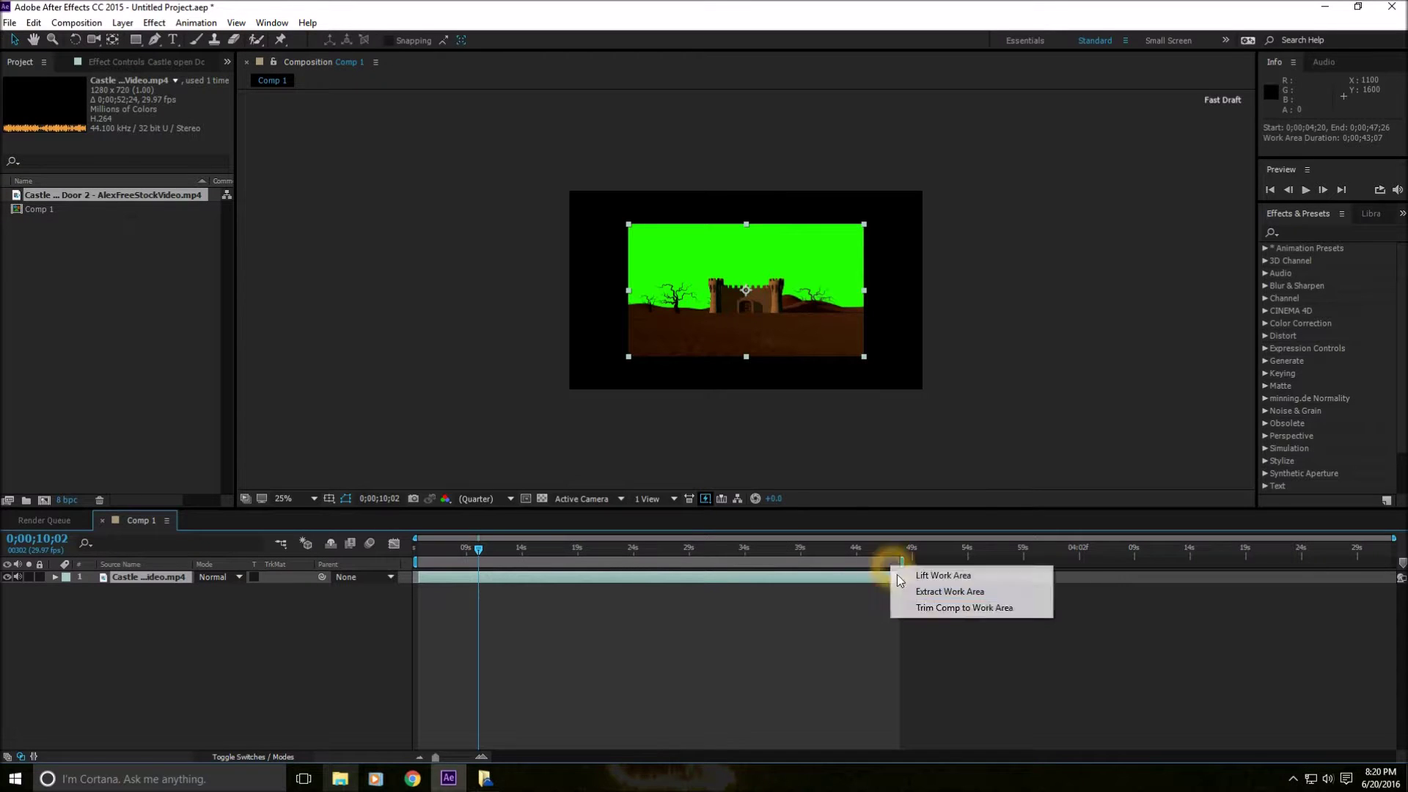
{"action": "left_click", "coordinate": [964, 606]}
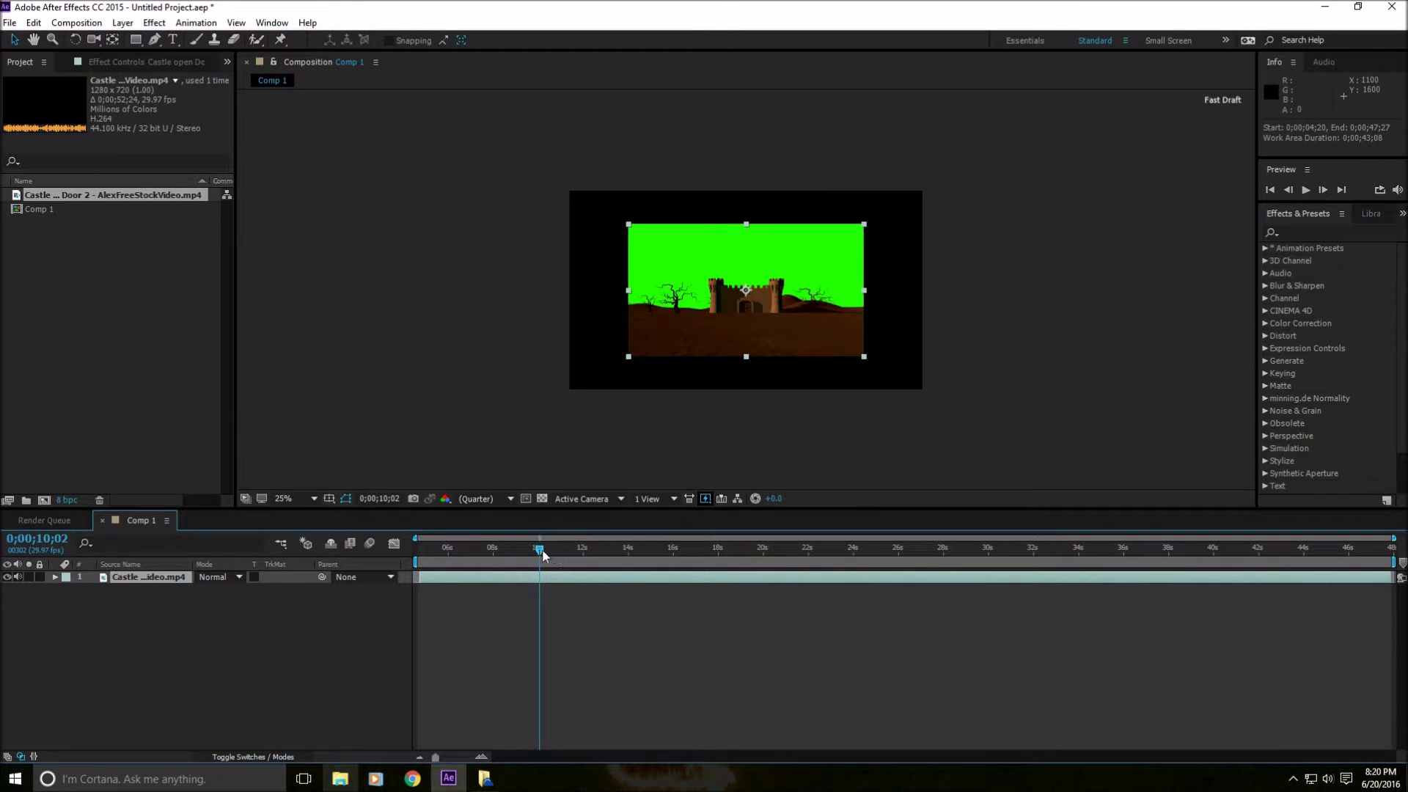
{"action": "left_click_drag", "start_coordinate": [543, 555], "coordinate": [506, 551]}
Add Comp 1 to the Render Queue through File > Export.
{"action": "left_click", "coordinate": [143, 646]}
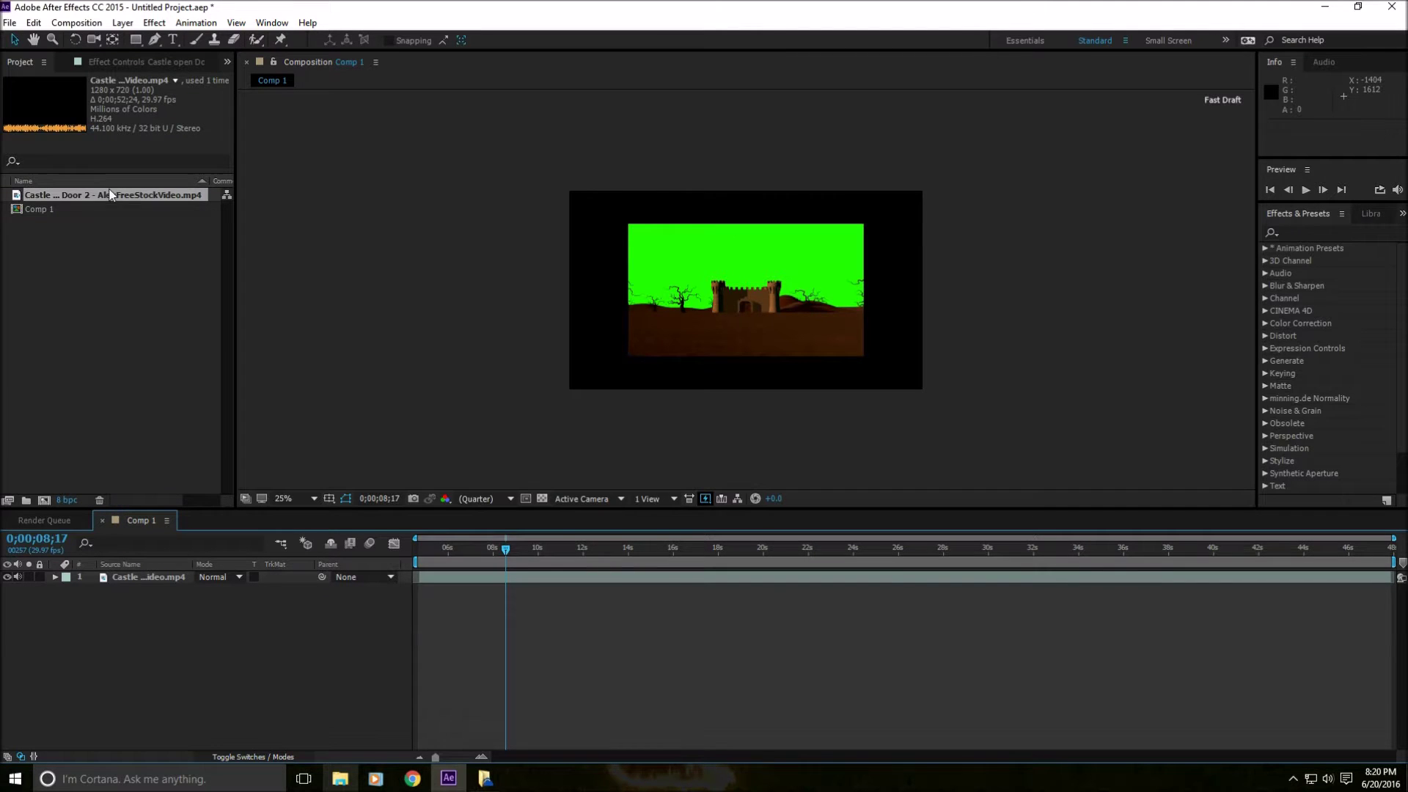
{"action": "left_click", "coordinate": [9, 23]}
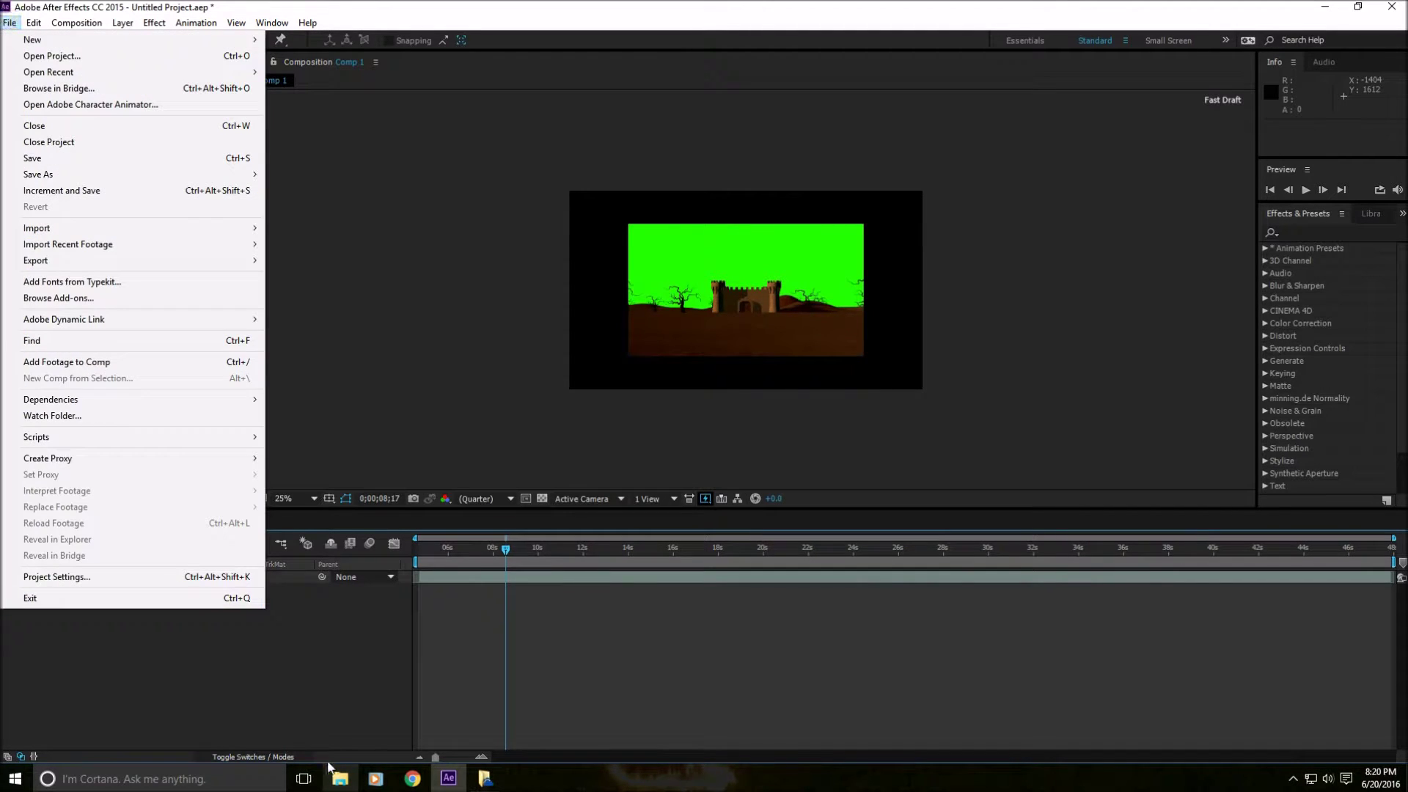
{"action": "left_click", "coordinate": [185, 266]}
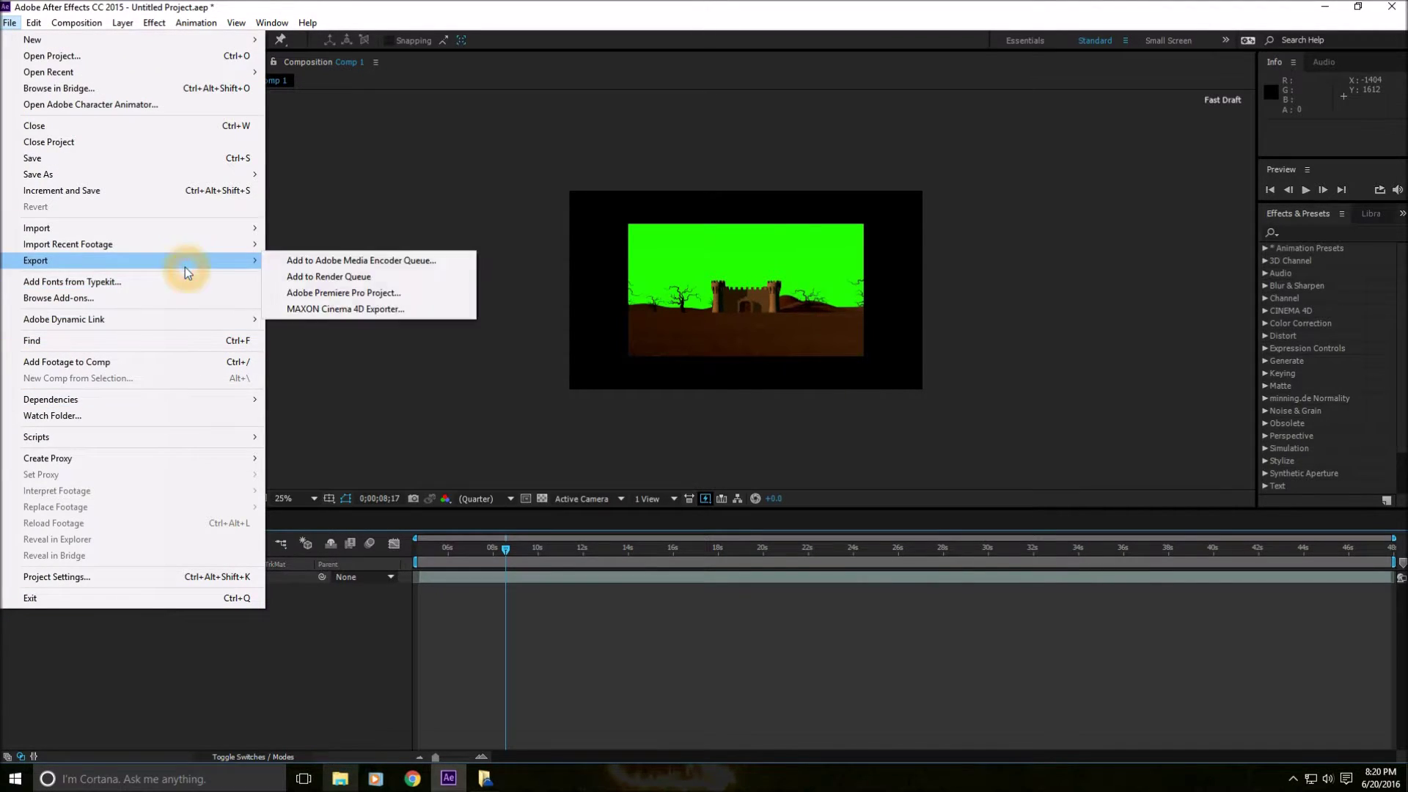
{"action": "left_click", "coordinate": [364, 277]}
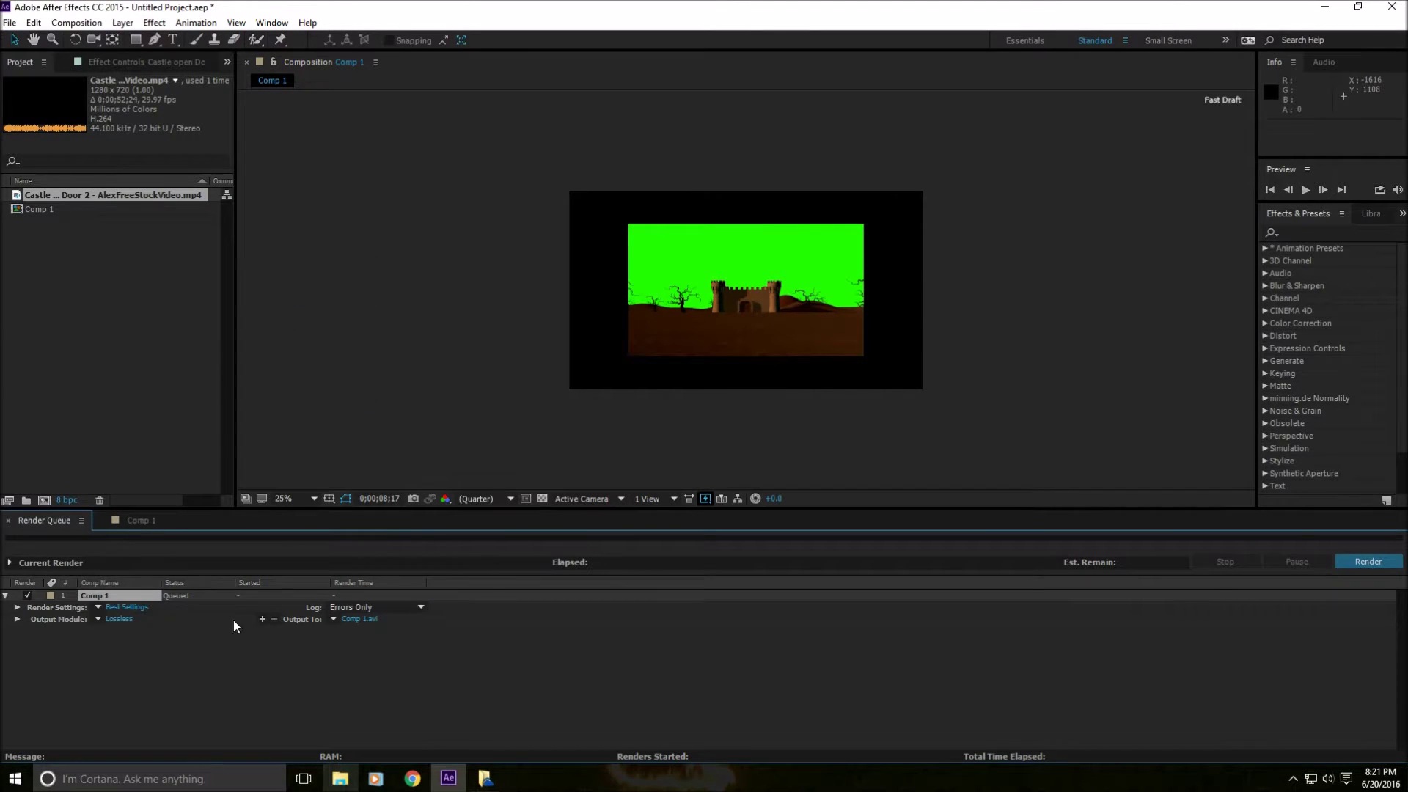
Set the render output to an AVI named 'green screen video clip' in the videos folder.
{"action": "left_click", "coordinate": [365, 608]}
{"action": "left_click", "coordinate": [149, 528]}
{"action": "left_click", "coordinate": [355, 620]}
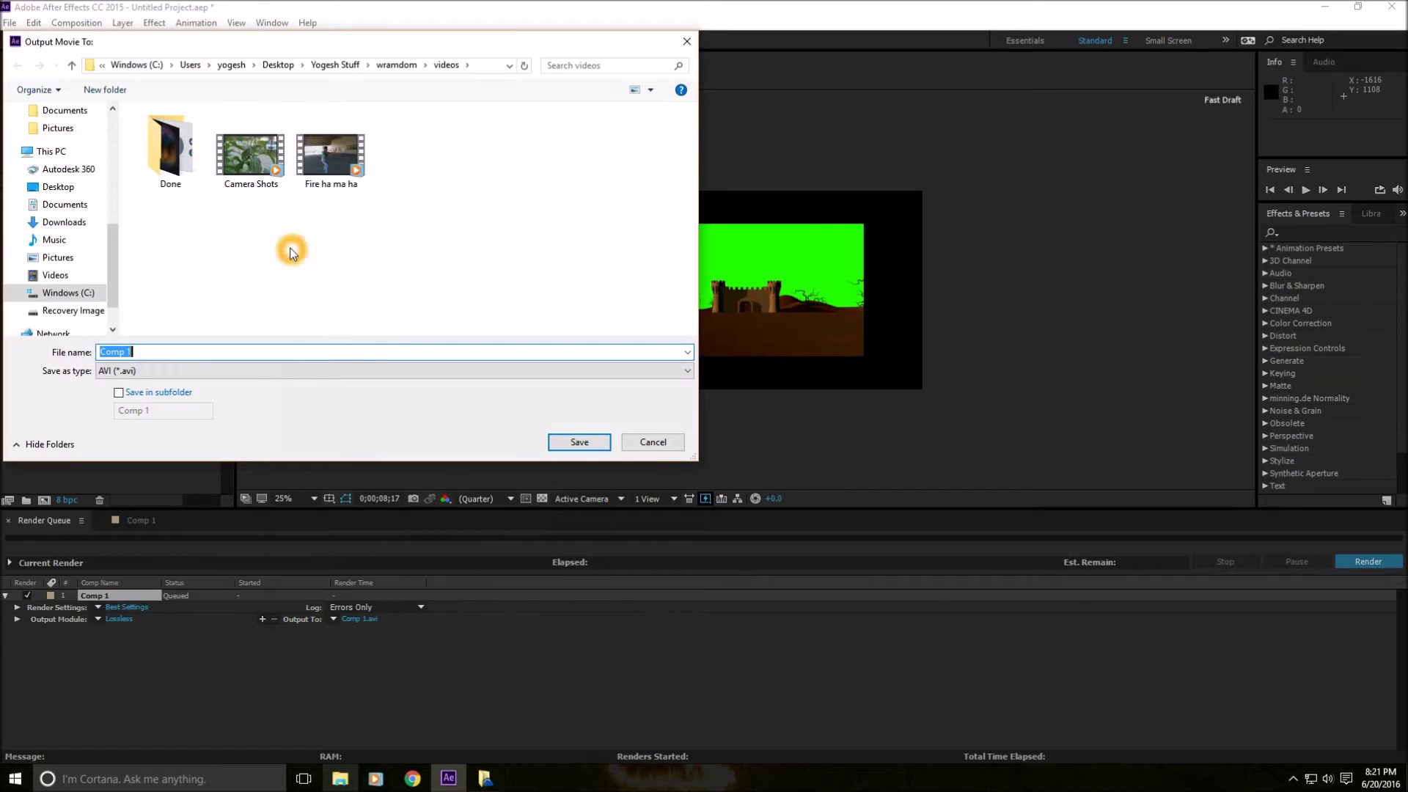
{"action": "scroll", "coordinate": [109, 143], "scroll_direction": "up", "scroll_amount": 2}
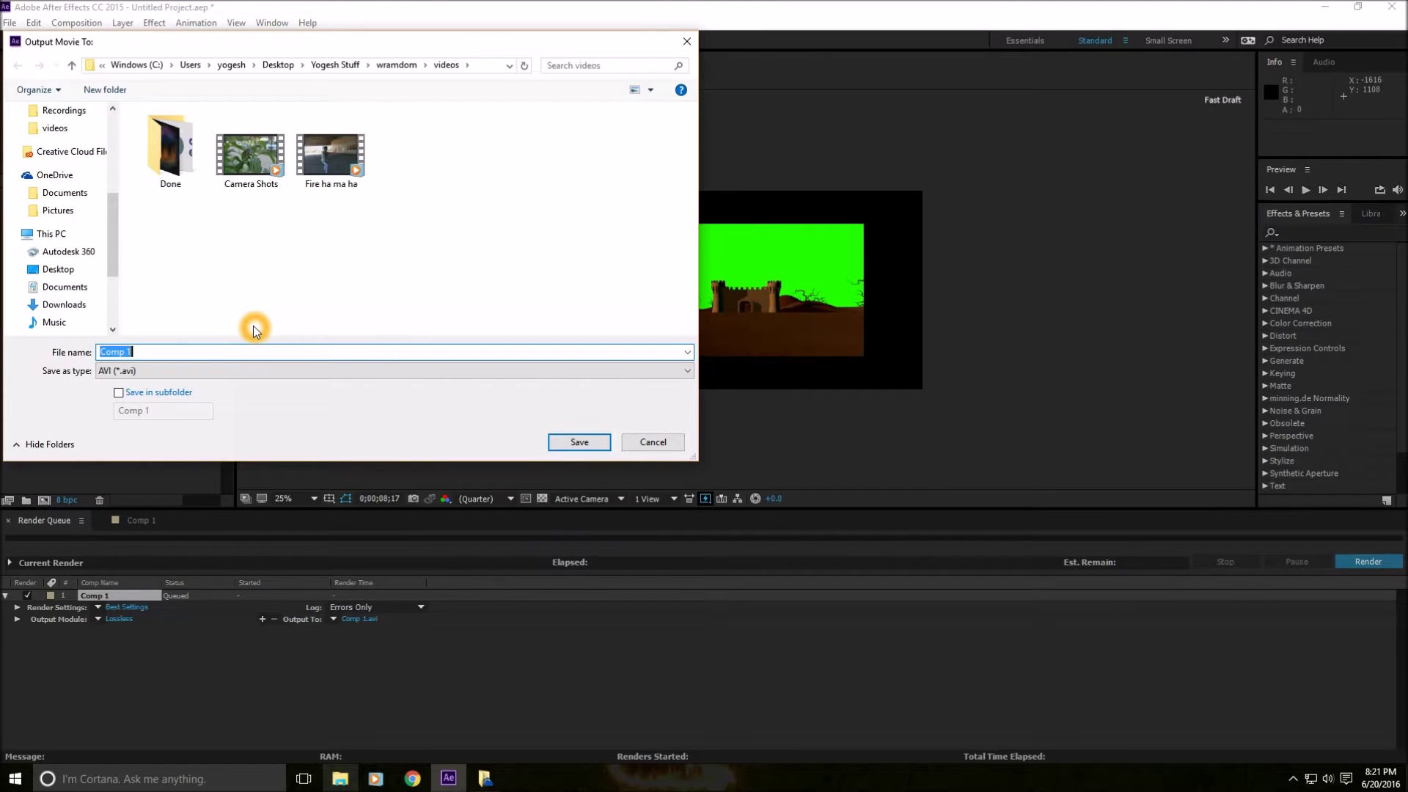
{"action": "type", "text": "green screen video clip"}
{"action": "left_click", "coordinate": [568, 444]}
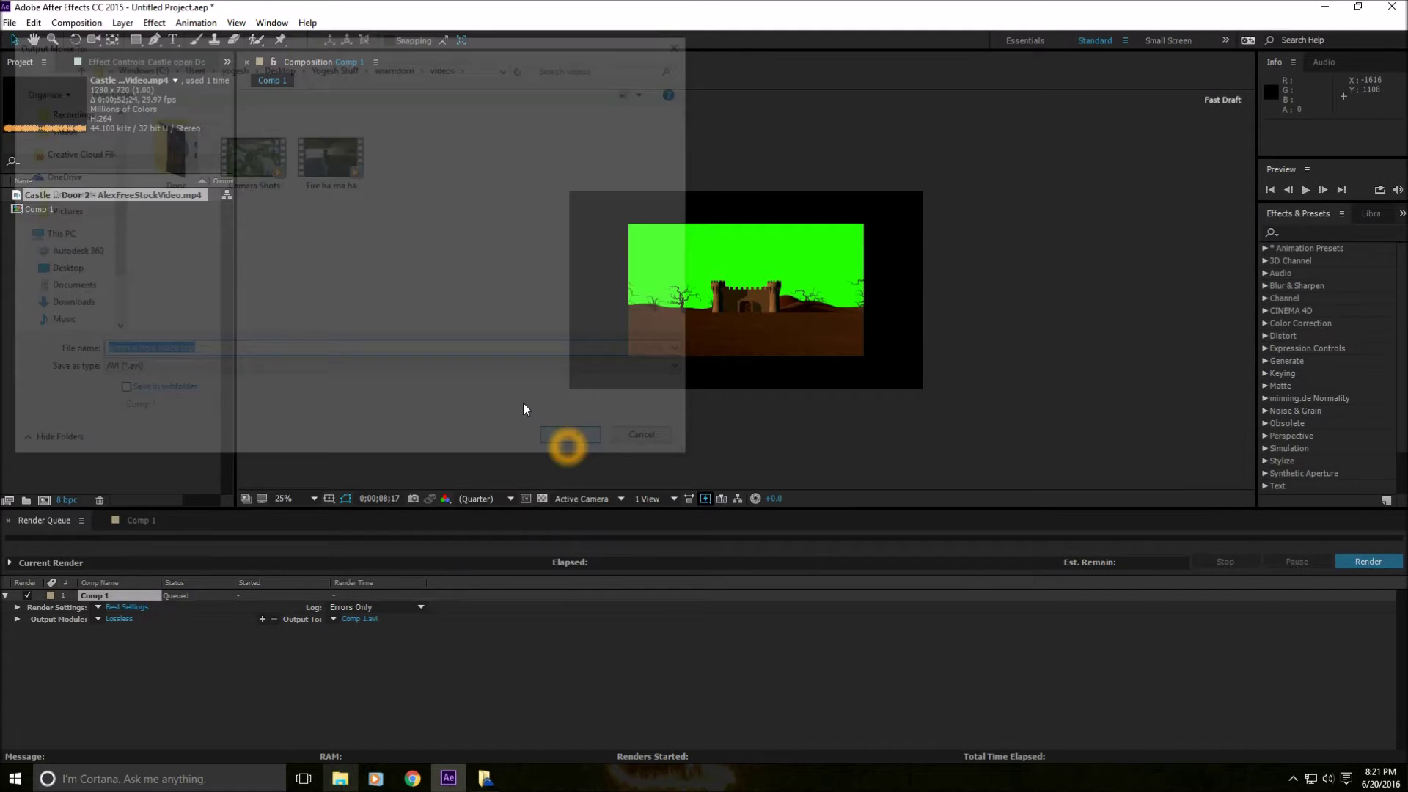
Start rendering Comp 1, stop it after a few seconds, and close the Render Queue.
{"action": "left_click", "coordinate": [1371, 564]}
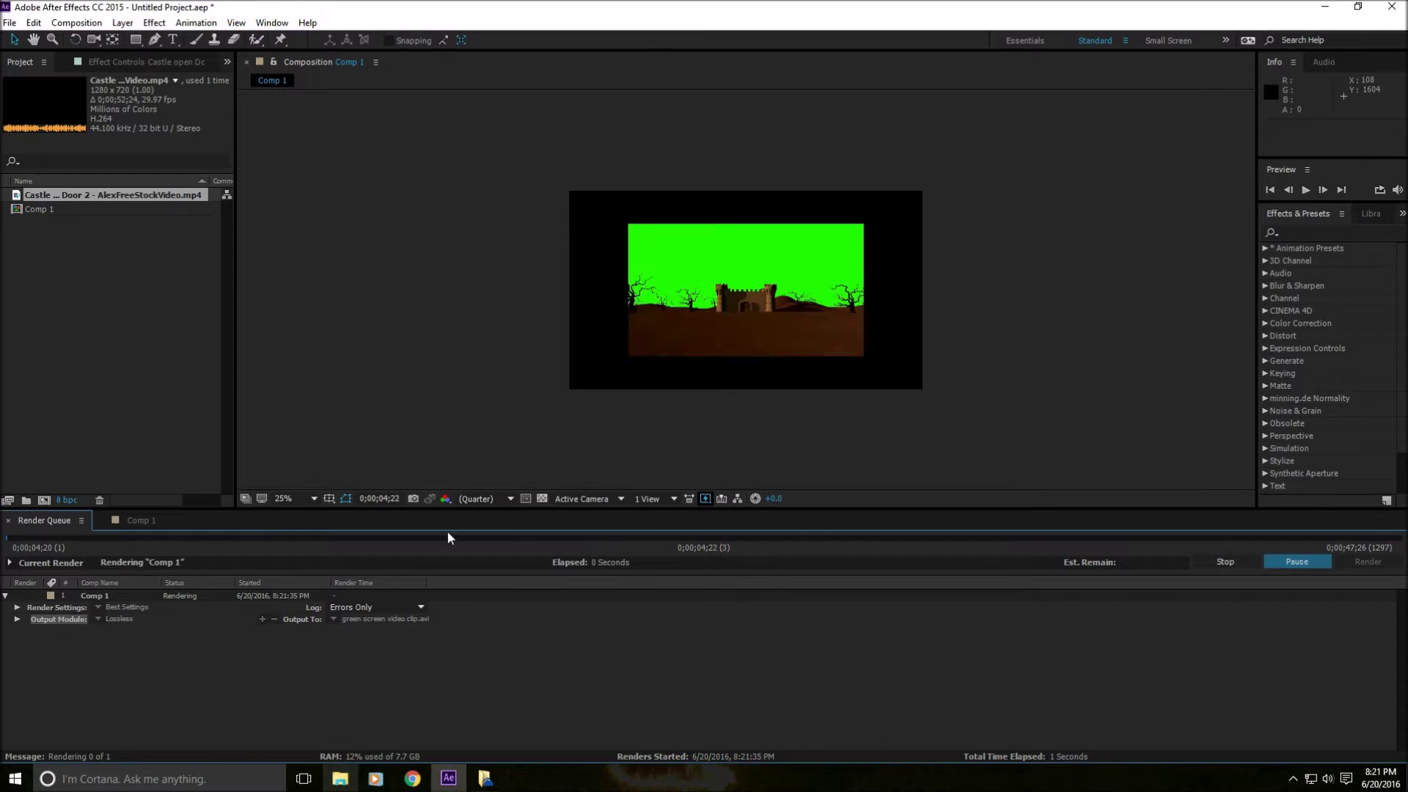
{"action": "left_click", "coordinate": [1292, 574]}
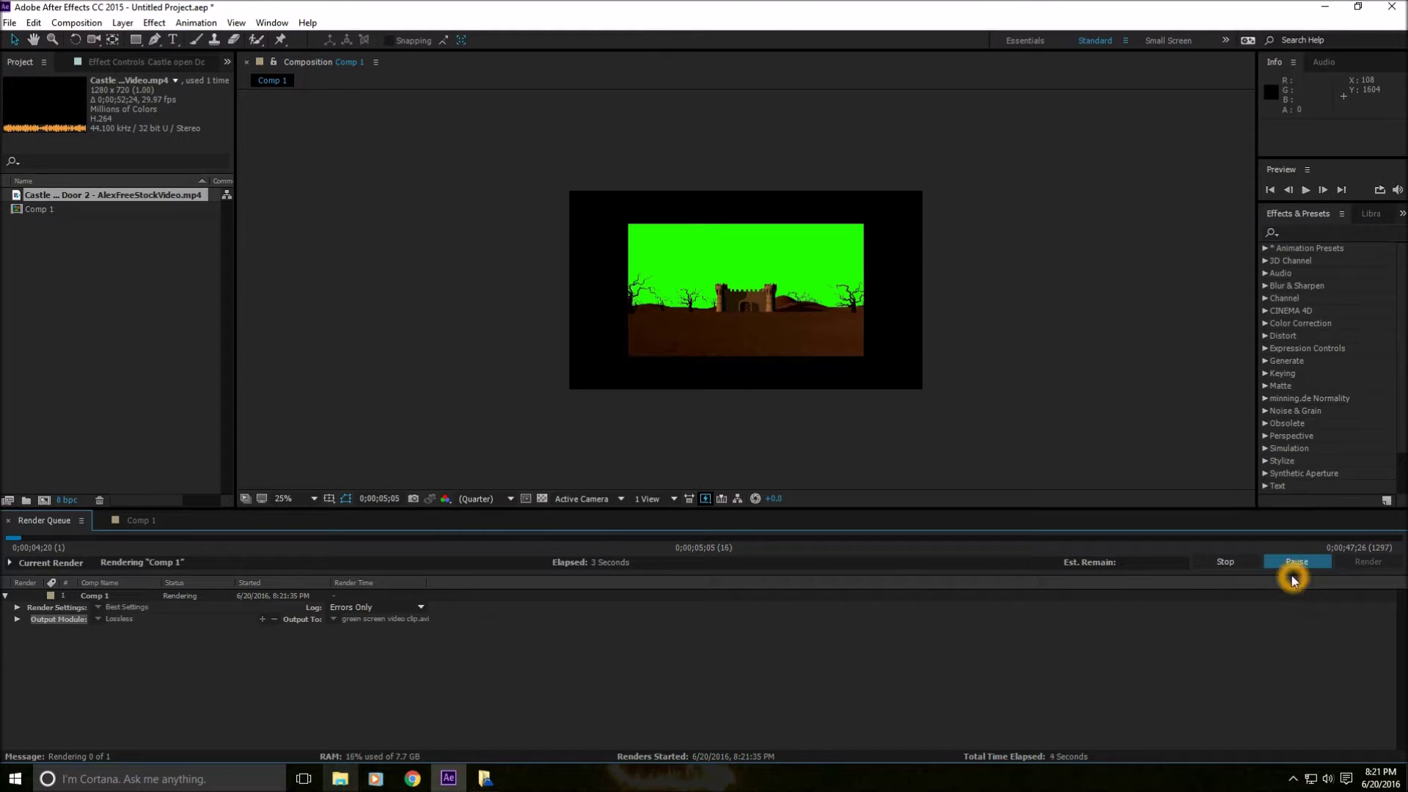
{"action": "left_click", "coordinate": [1226, 563]}
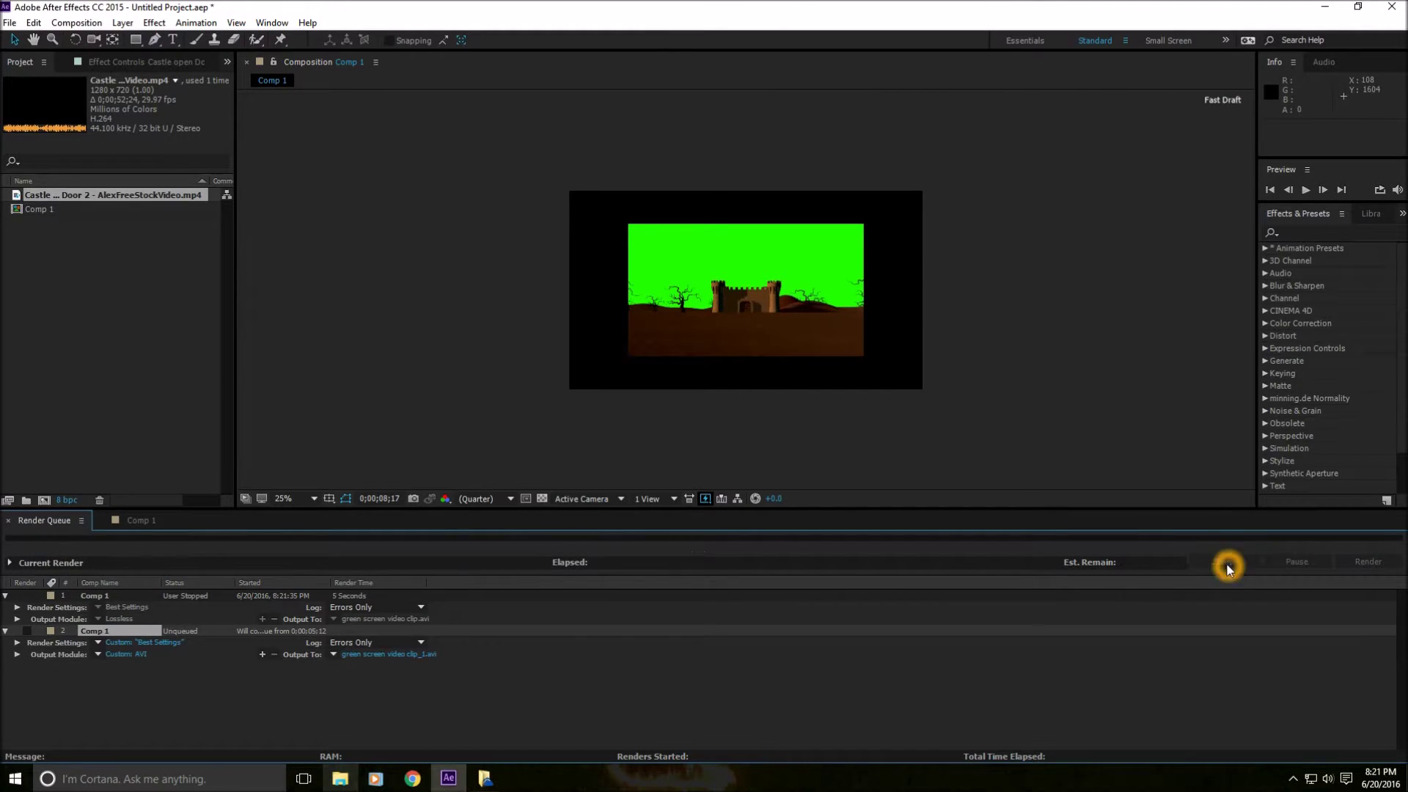
{"action": "left_click", "coordinate": [9, 522]}
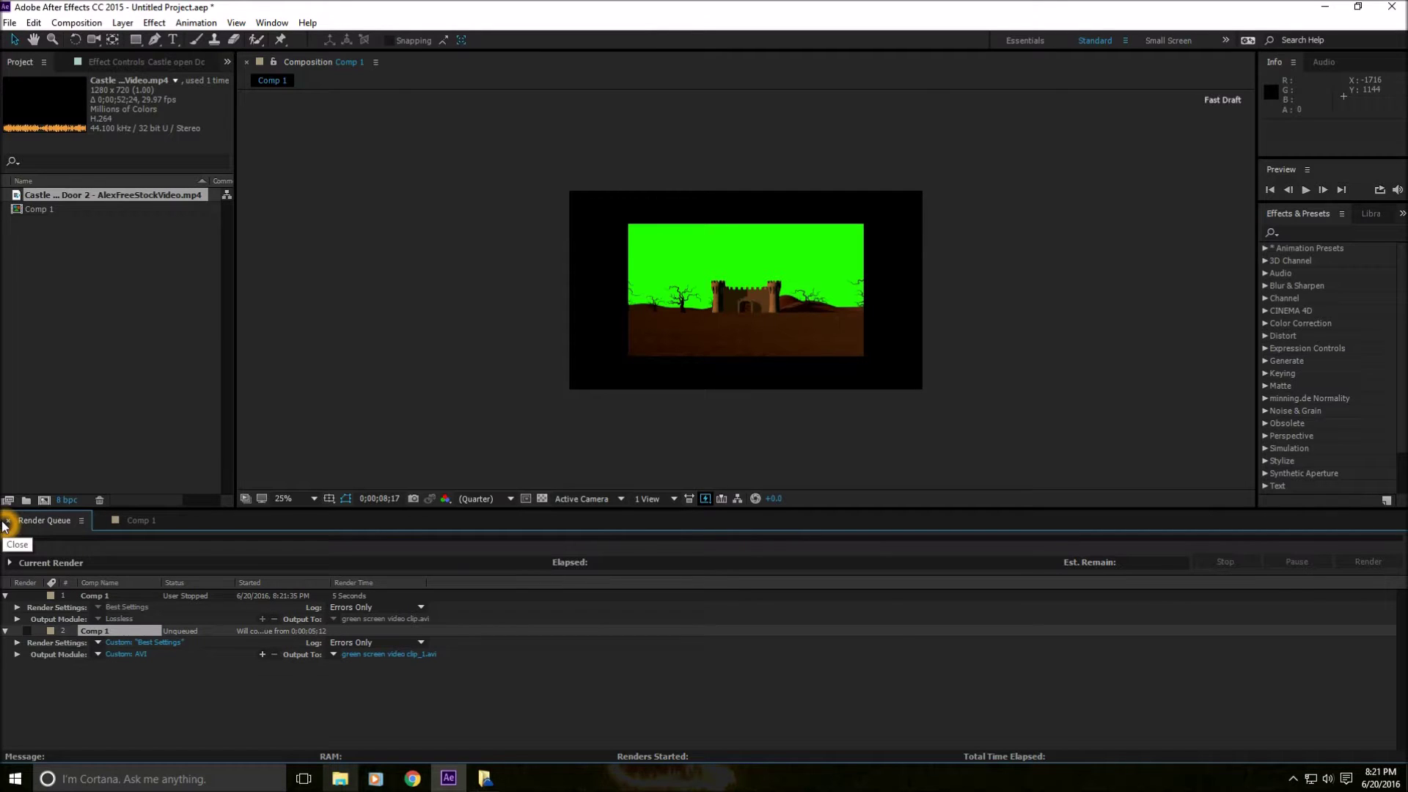
{"action": "left_click", "coordinate": [7, 522]}
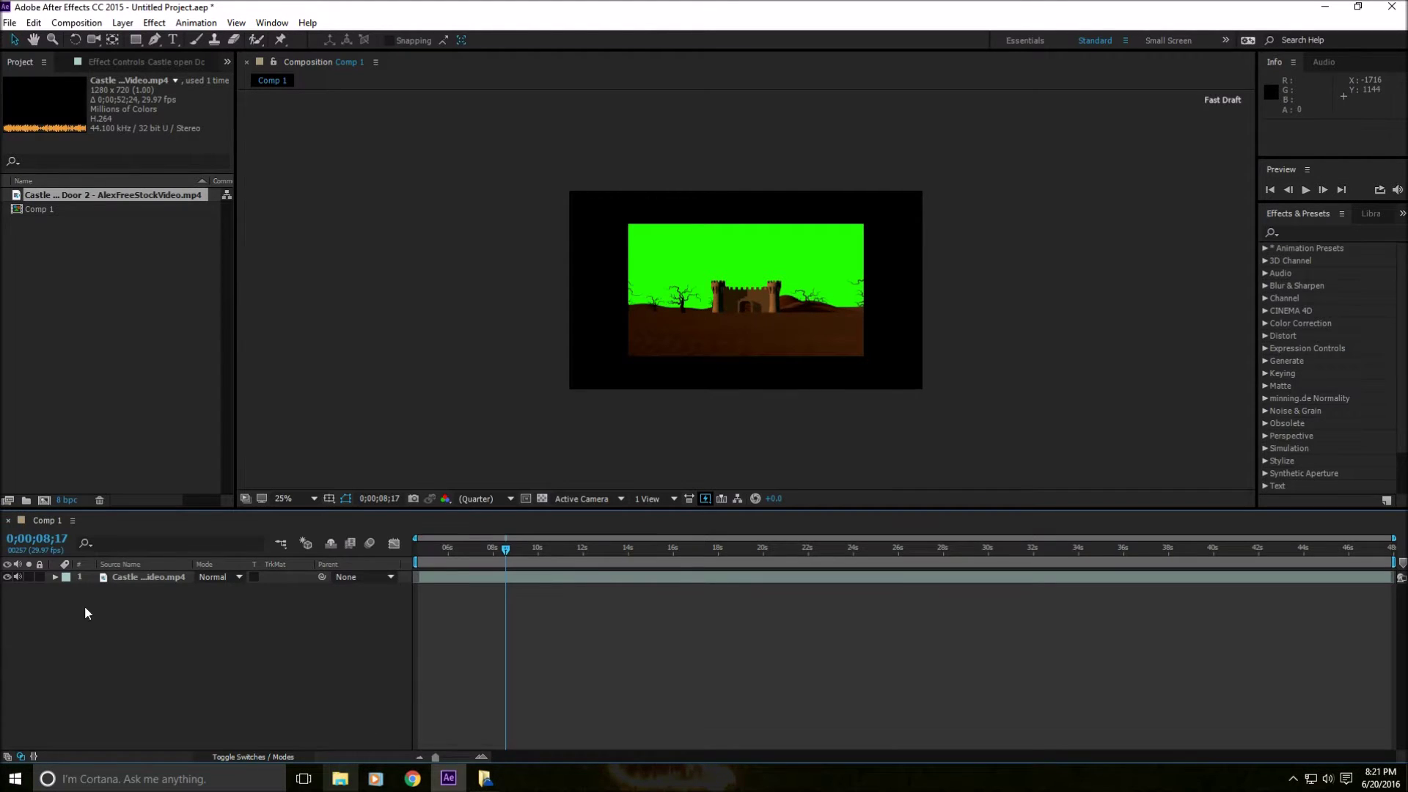
Delete the Castle layer from Comp 1, leaving the comp empty.
{"action": "left_click", "coordinate": [141, 577]}
{"action": "left_click", "coordinate": [132, 629]}
{"action": "left_click", "coordinate": [136, 581]}
{"action": "key", "text": "Delete"}
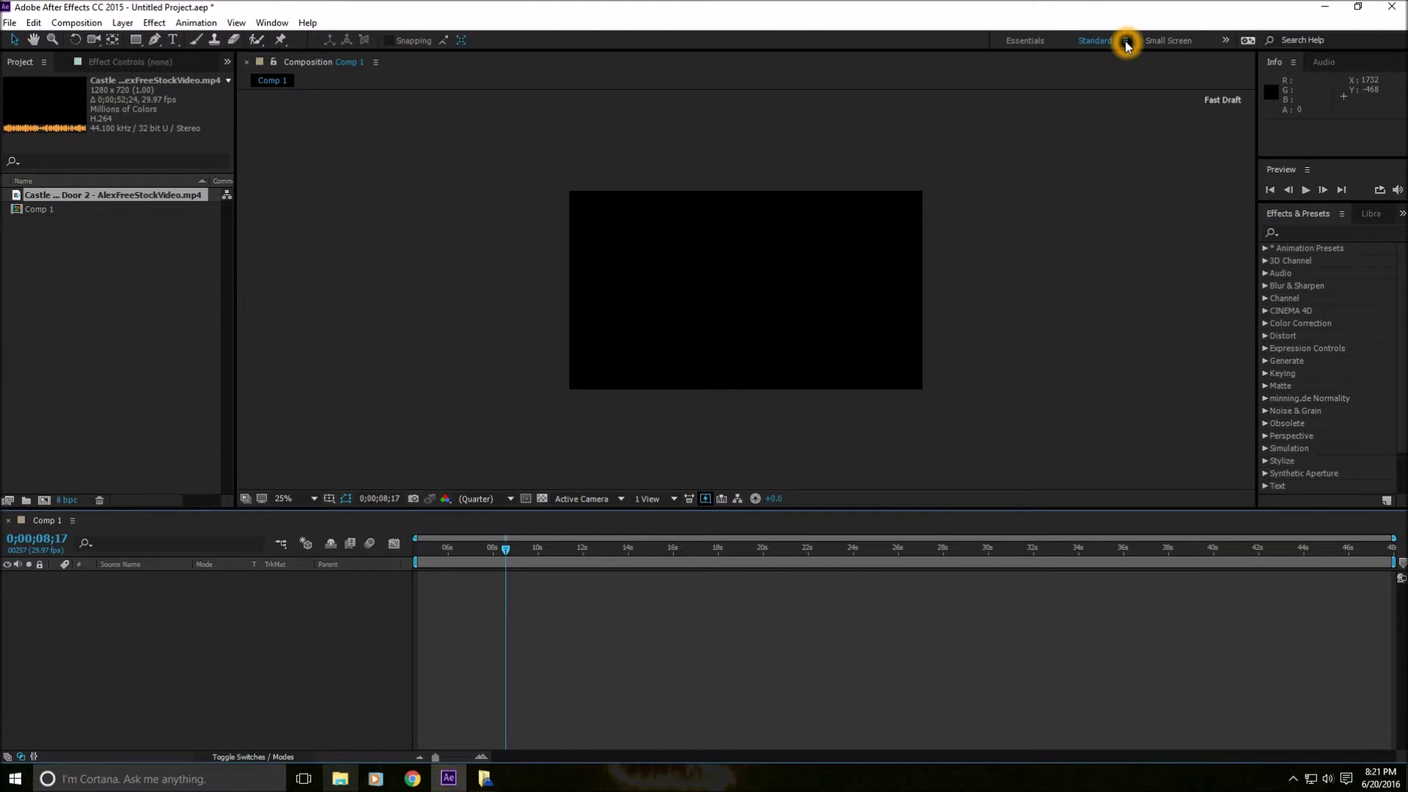
Open the Window menu to look over the view and workspace options.
{"action": "left_click", "coordinate": [233, 23]}
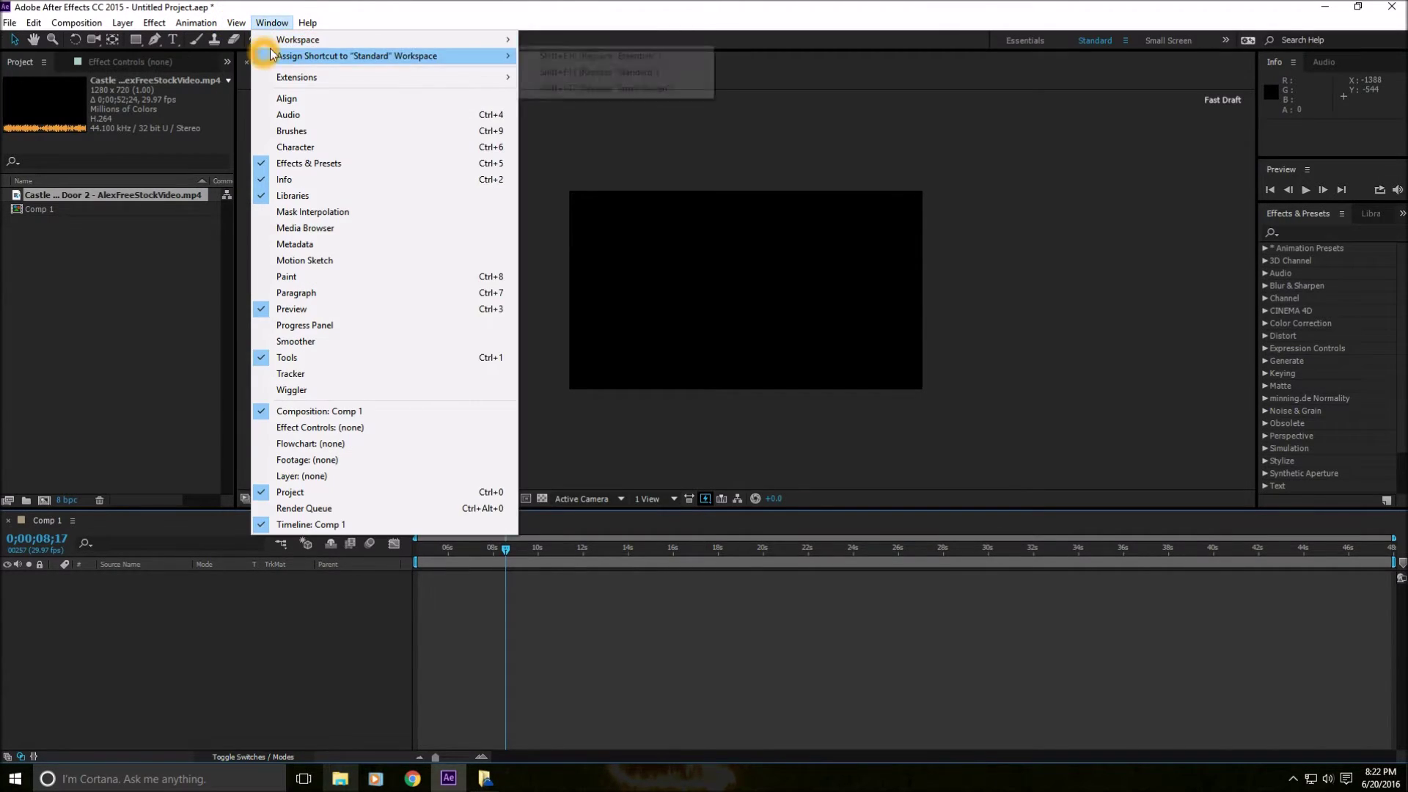
Choose Animation from the Workspace submenu so the panels rearrange for animation.
{"action": "mouse_move", "coordinate": [307, 23]}
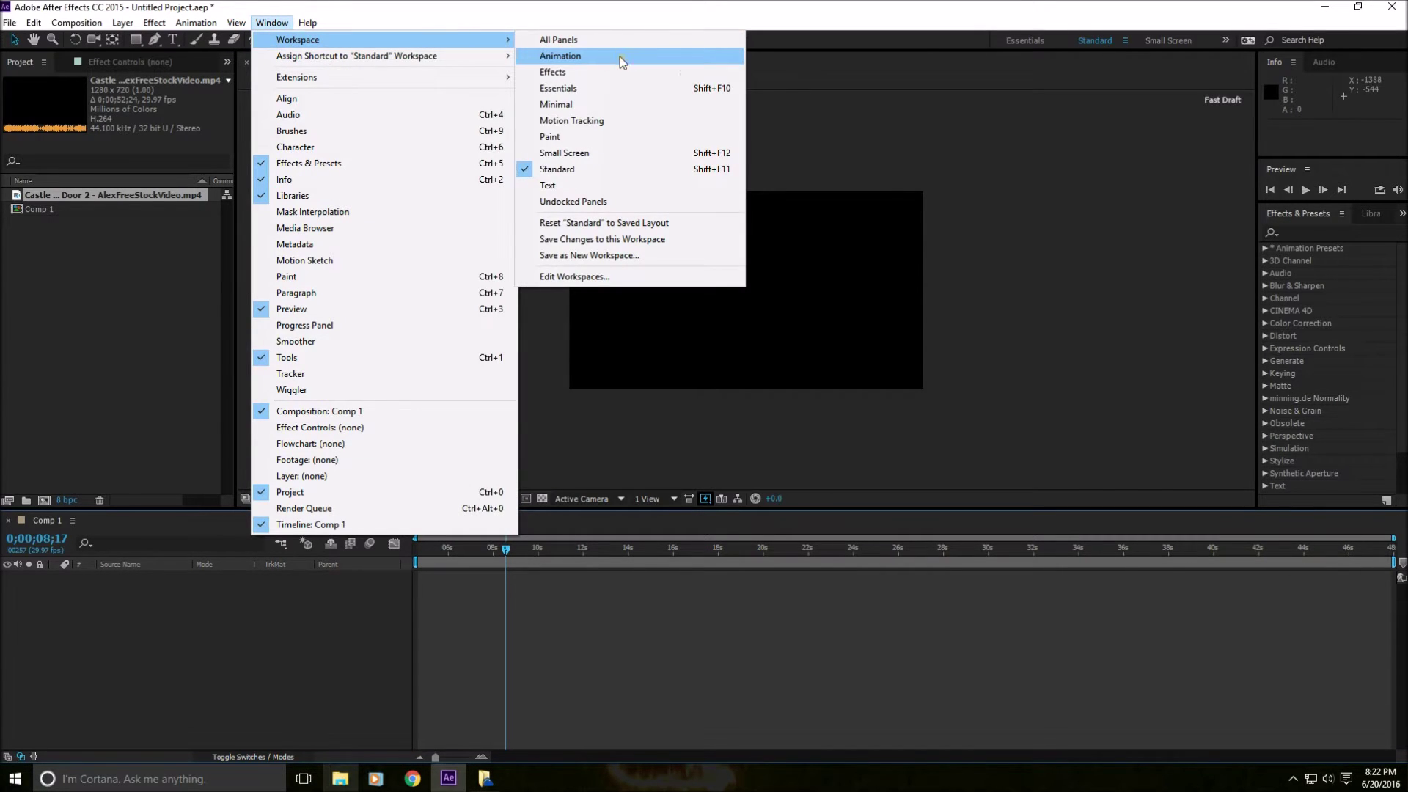
{"action": "left_click", "coordinate": [619, 56]}
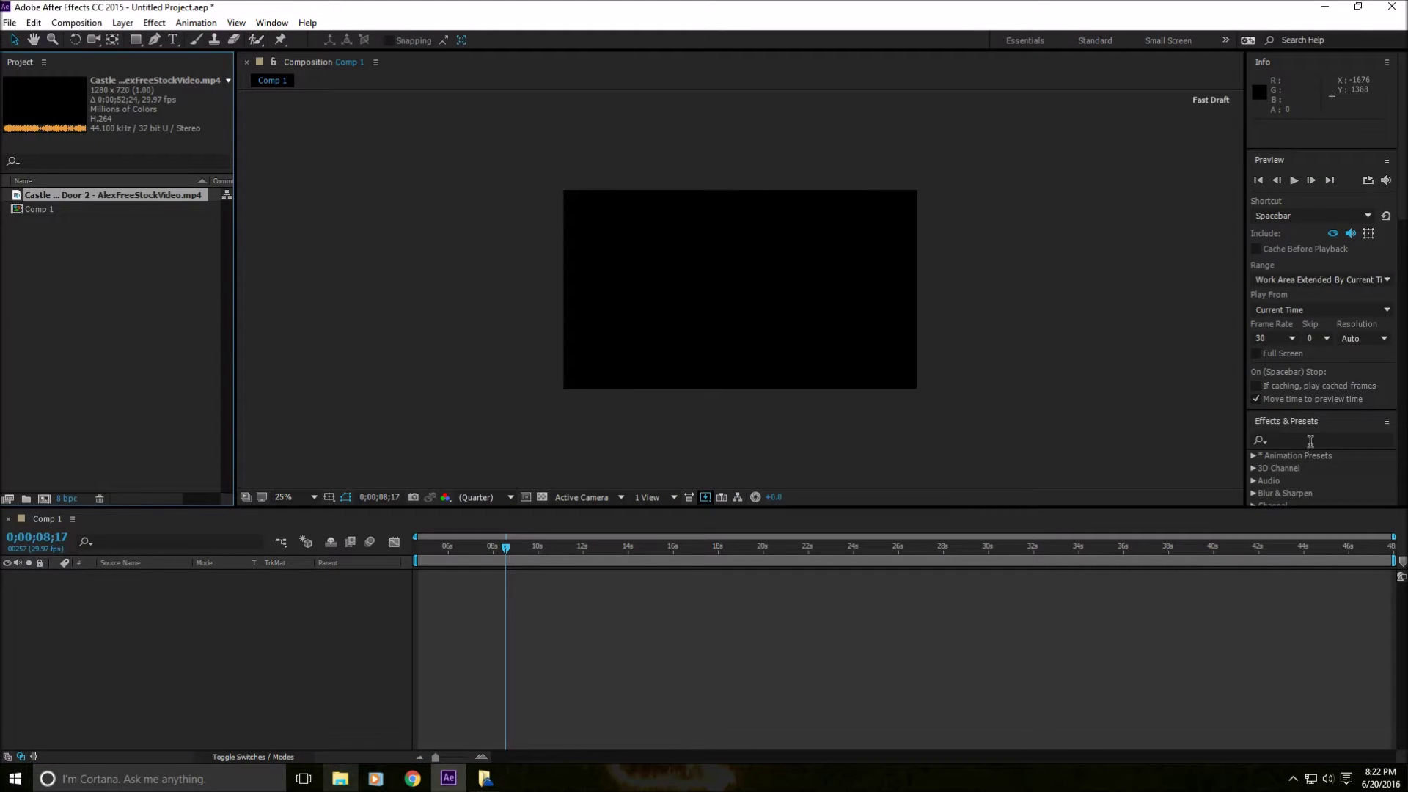
{"action": "left_click", "coordinate": [1303, 117]}
{"action": "left_click", "coordinate": [271, 23]}
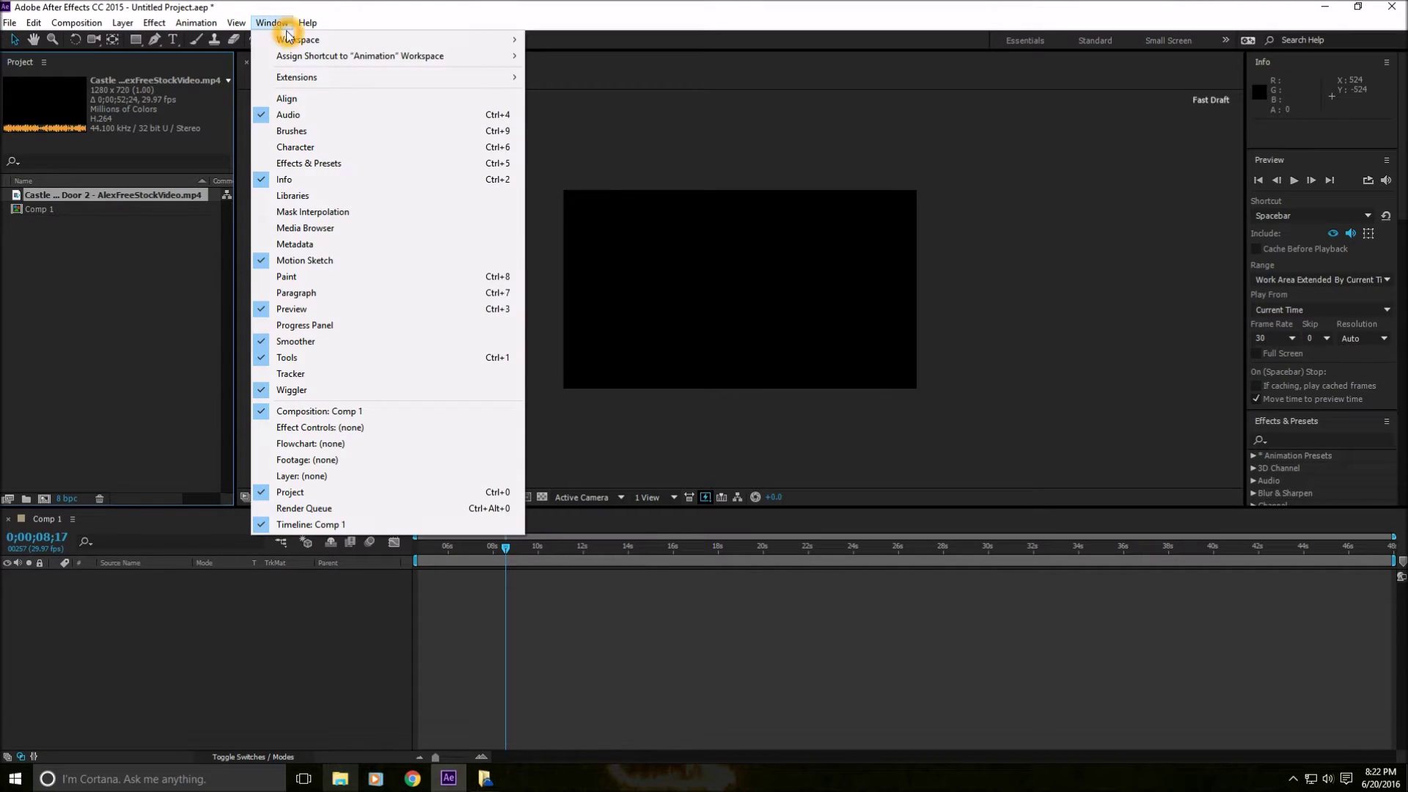
Browse the available workspaces, then switch the layout back to Standard.
{"action": "left_click", "coordinate": [289, 38]}
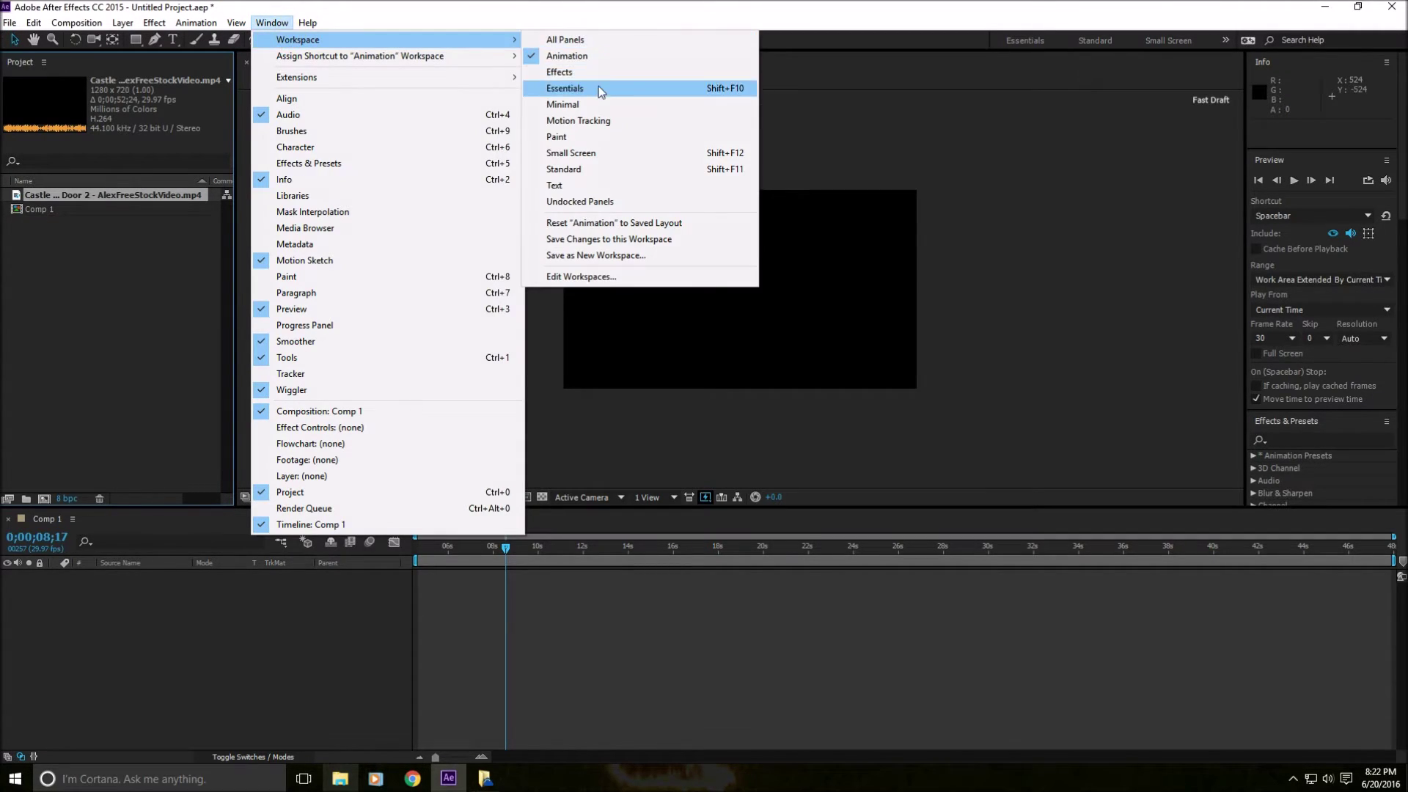
{"action": "left_click_drag", "start_coordinate": [599, 91], "coordinate": [664, 127]}
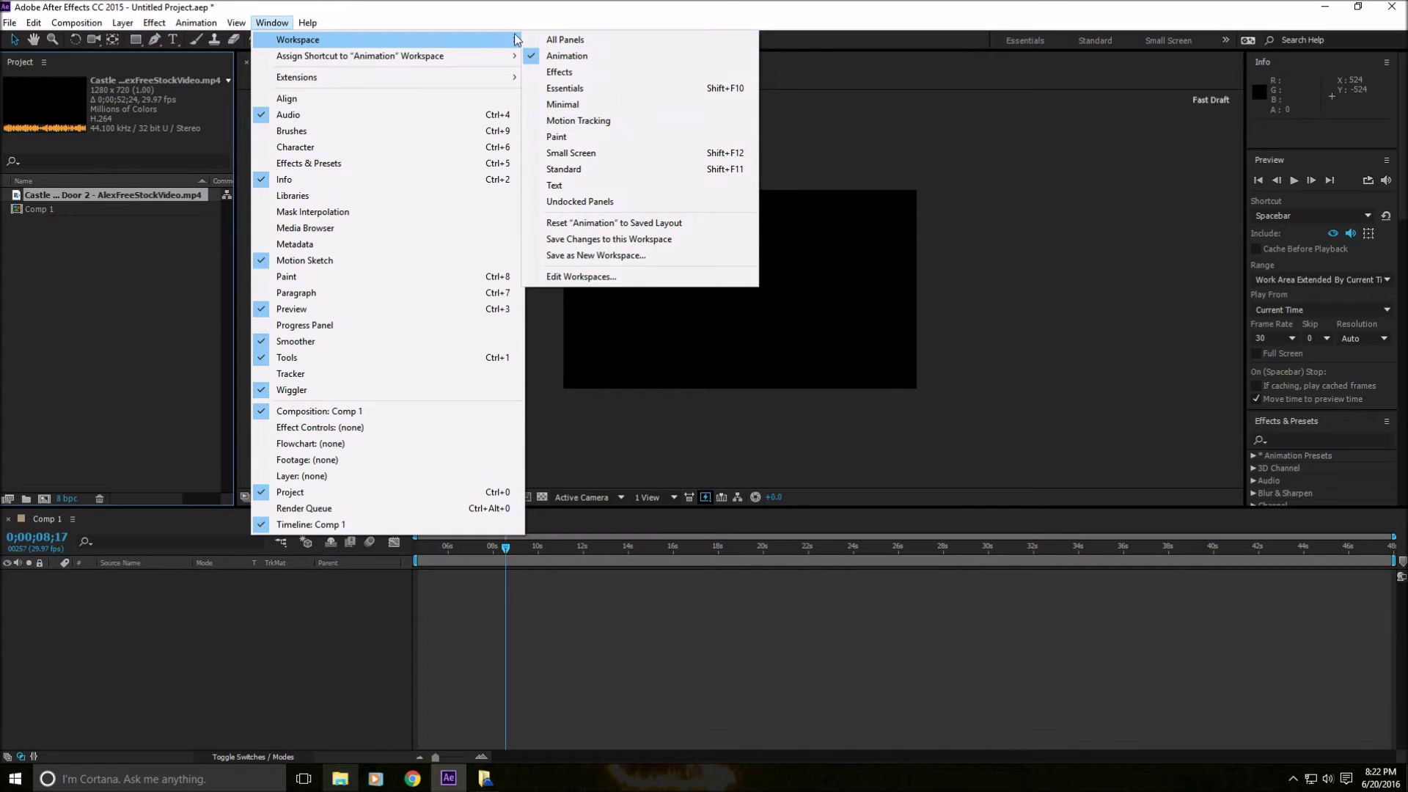
{"action": "mouse_move", "coordinate": [502, 42]}
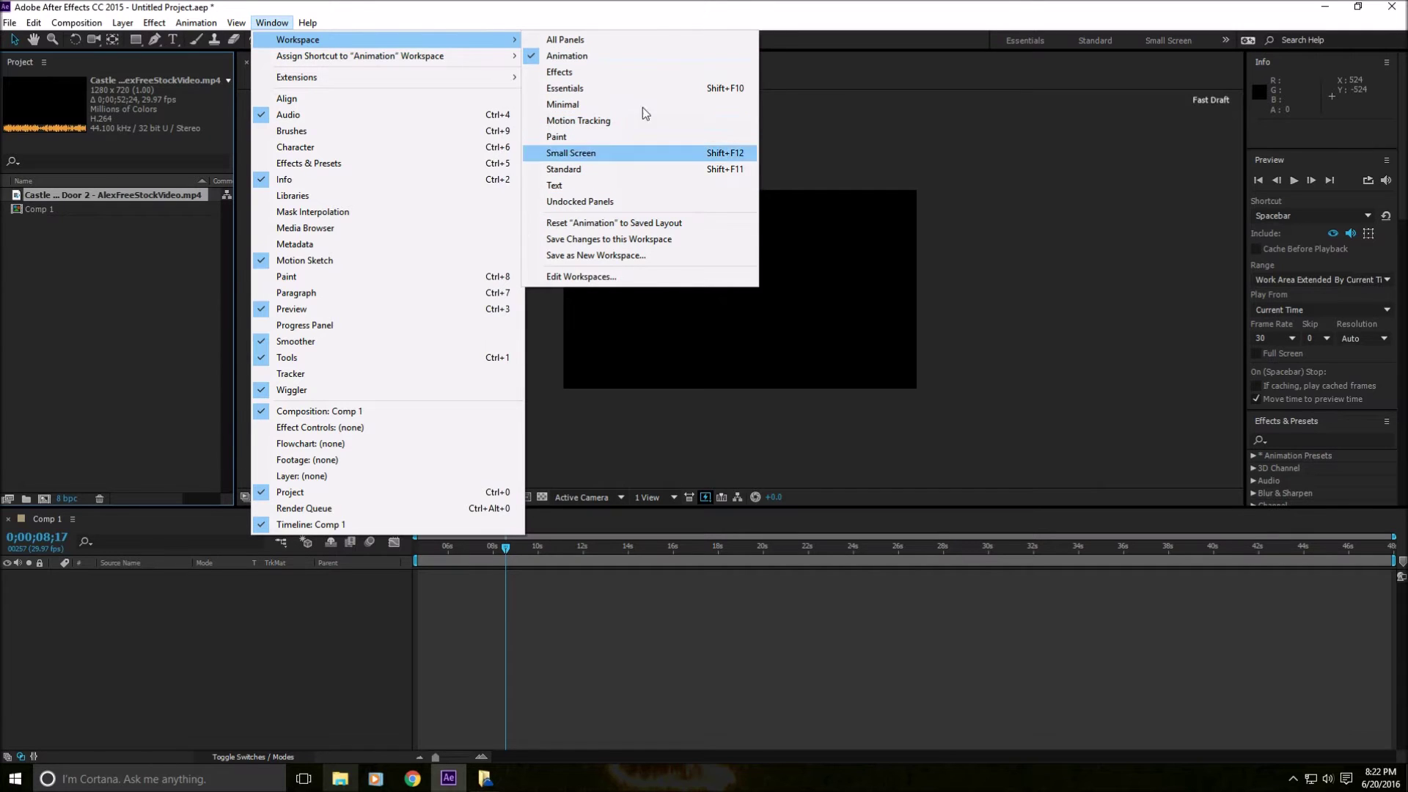
{"action": "left_click", "coordinate": [630, 169]}
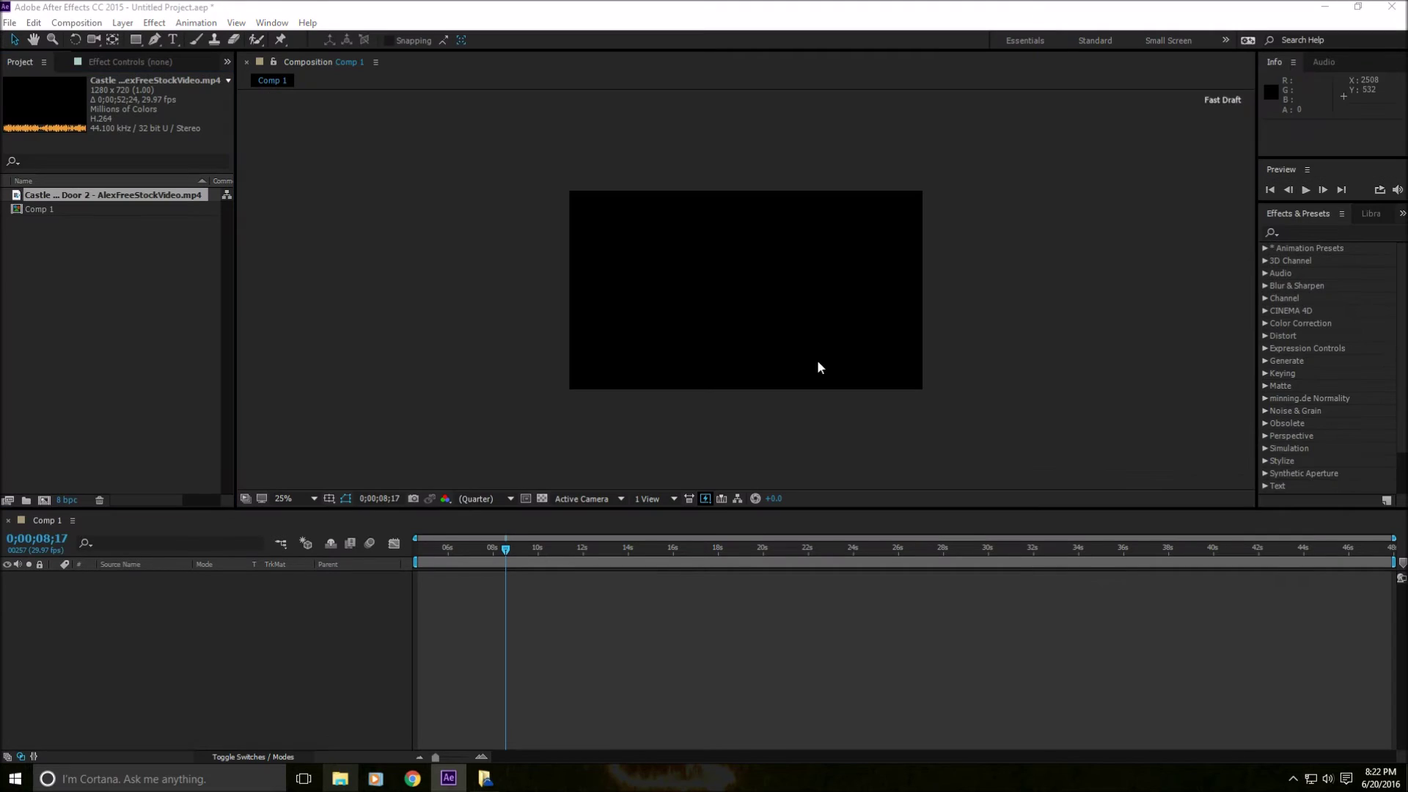
{"action": "left_click", "coordinate": [1293, 364]}
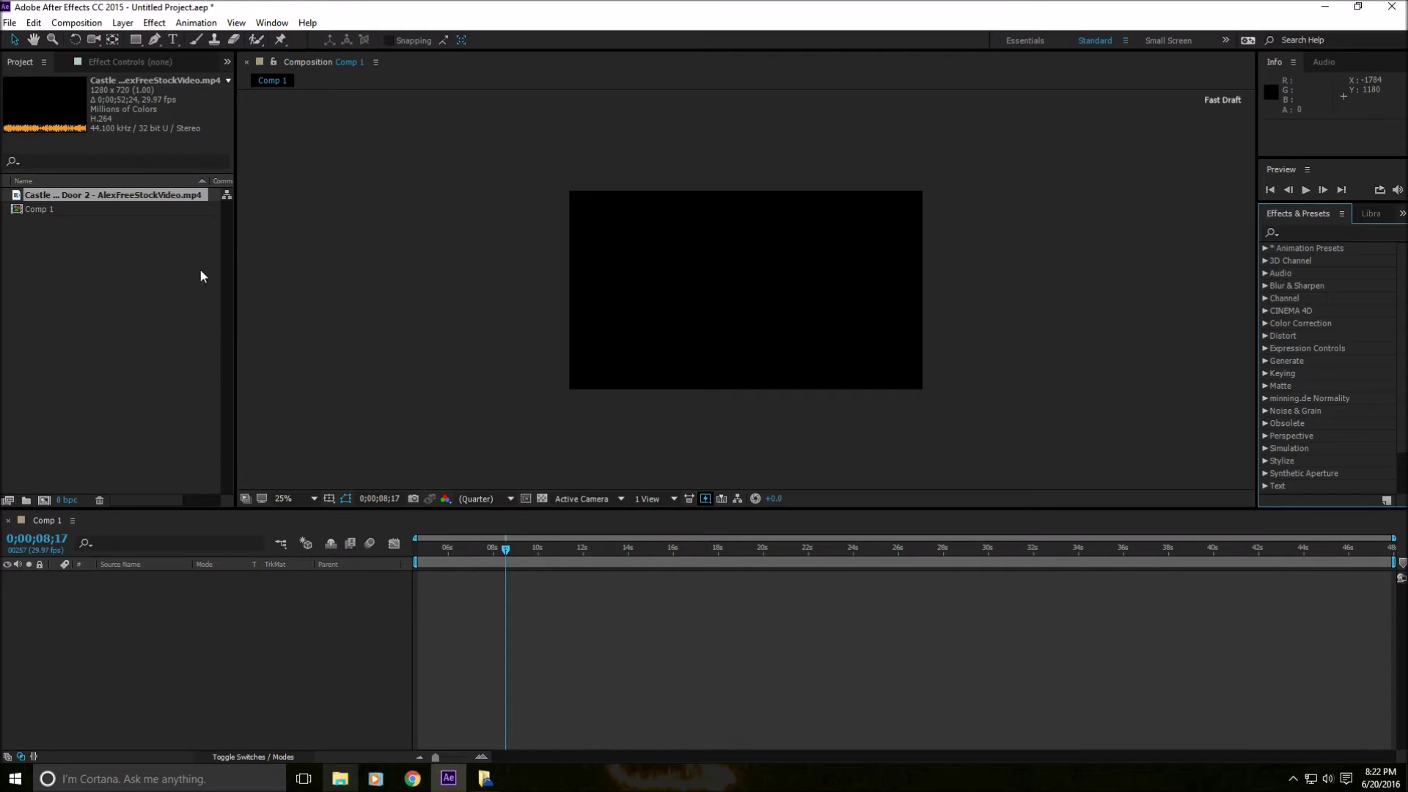
Open Project Settings from the File menu.
{"action": "left_click", "coordinate": [308, 251]}
{"action": "left_click", "coordinate": [9, 23]}
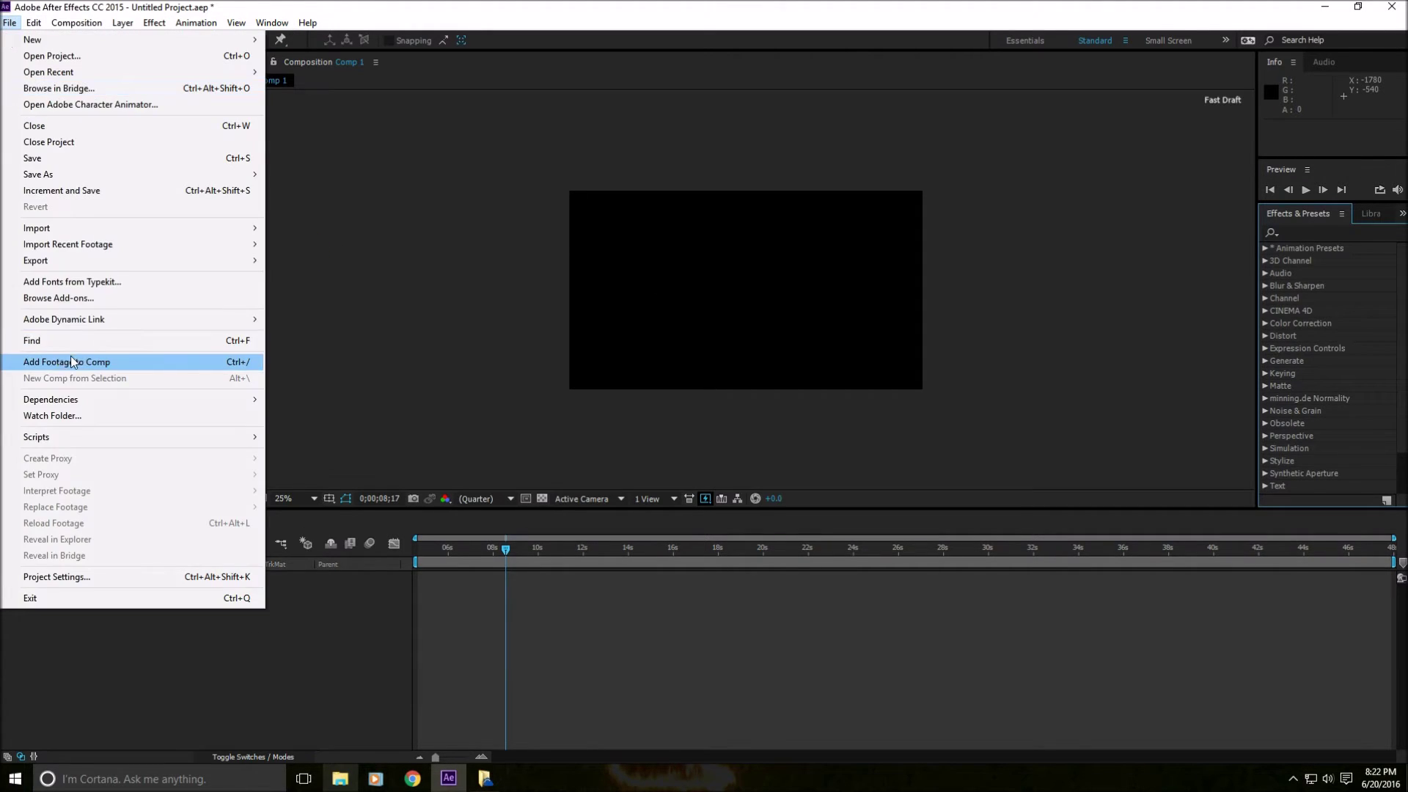
{"action": "left_click", "coordinate": [164, 577]}
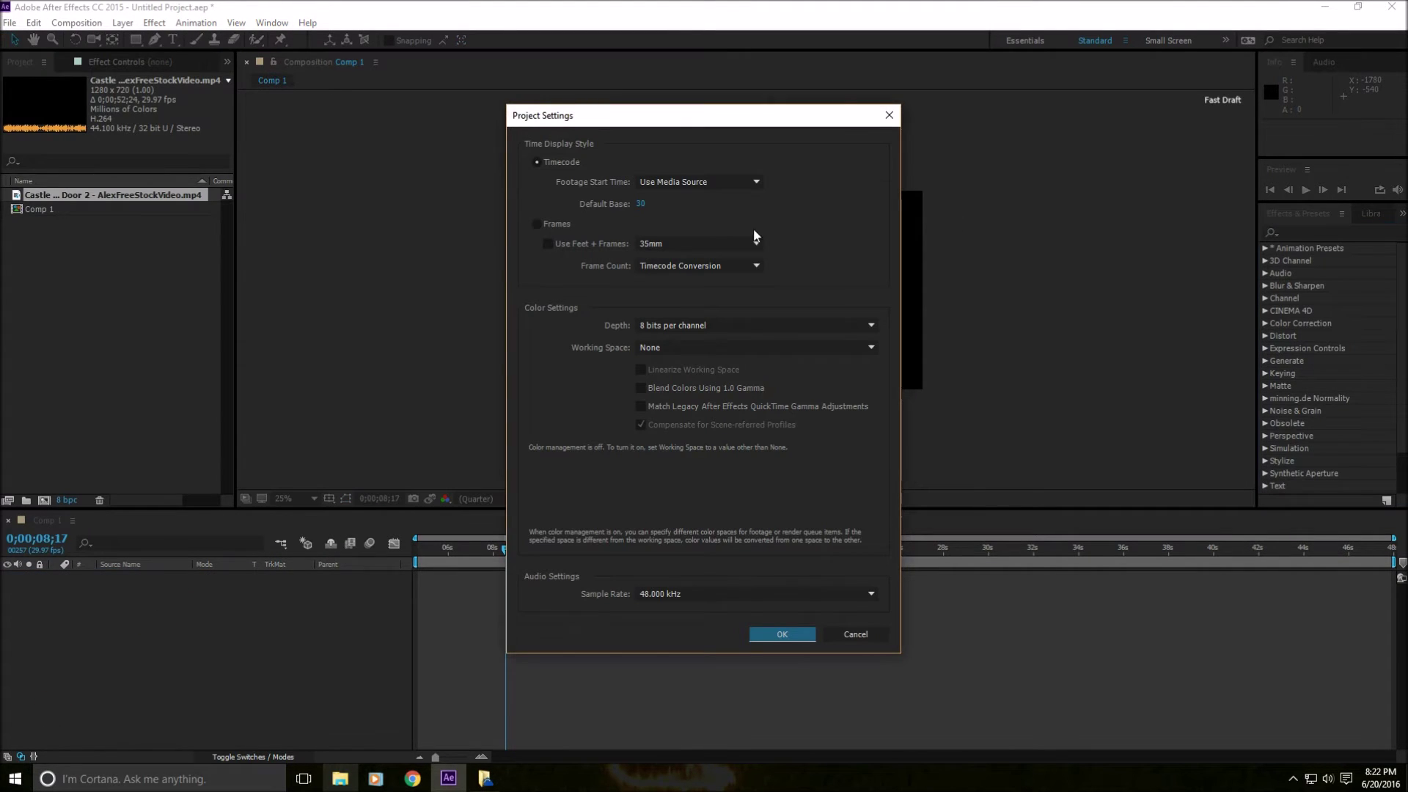
Review Timecode display, 8 bits per channel and 48.000 kHz audio, then accept with OK.
{"action": "left_click", "coordinate": [902, 544]}
{"action": "left_click", "coordinate": [458, 321]}
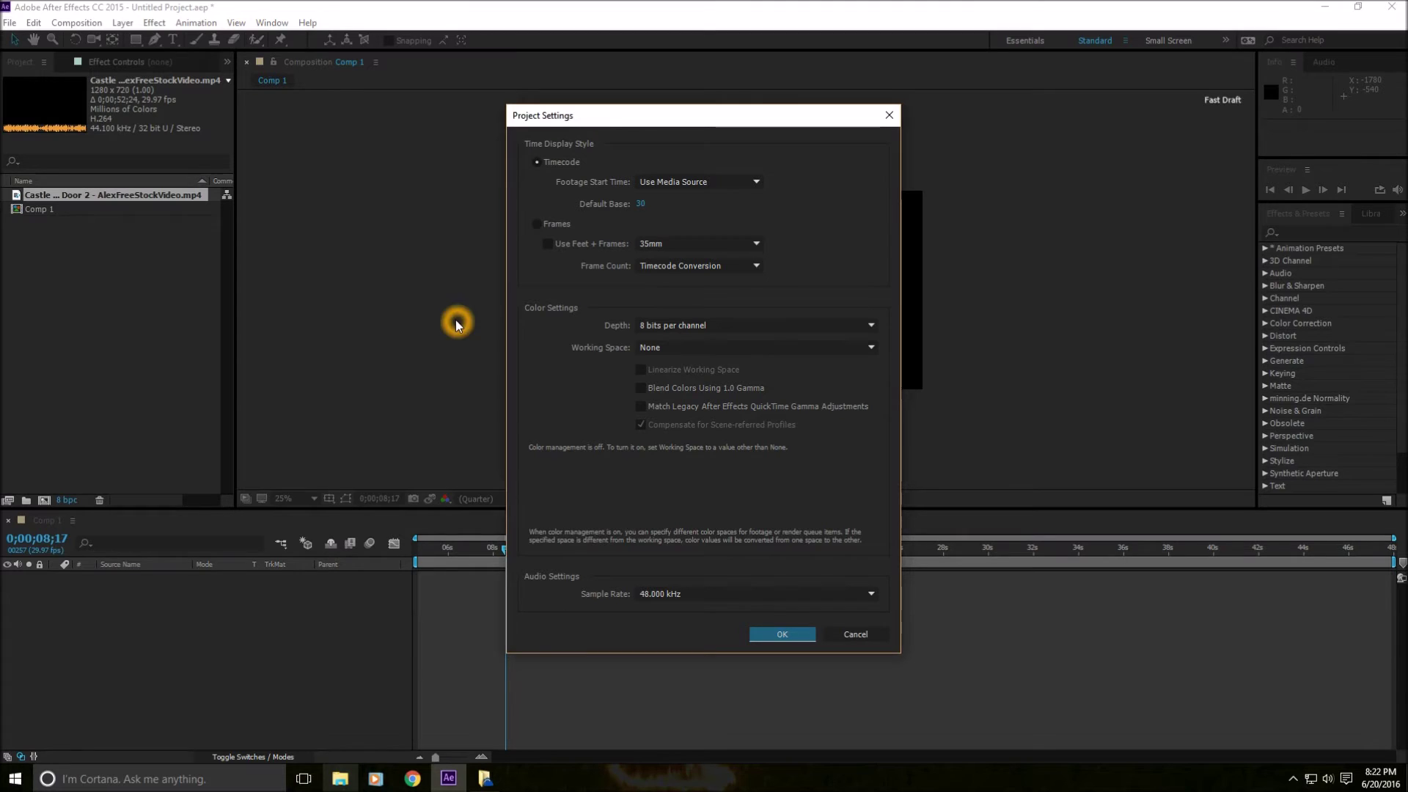
{"action": "left_click", "coordinate": [568, 308]}
{"action": "left_click", "coordinate": [800, 634]}
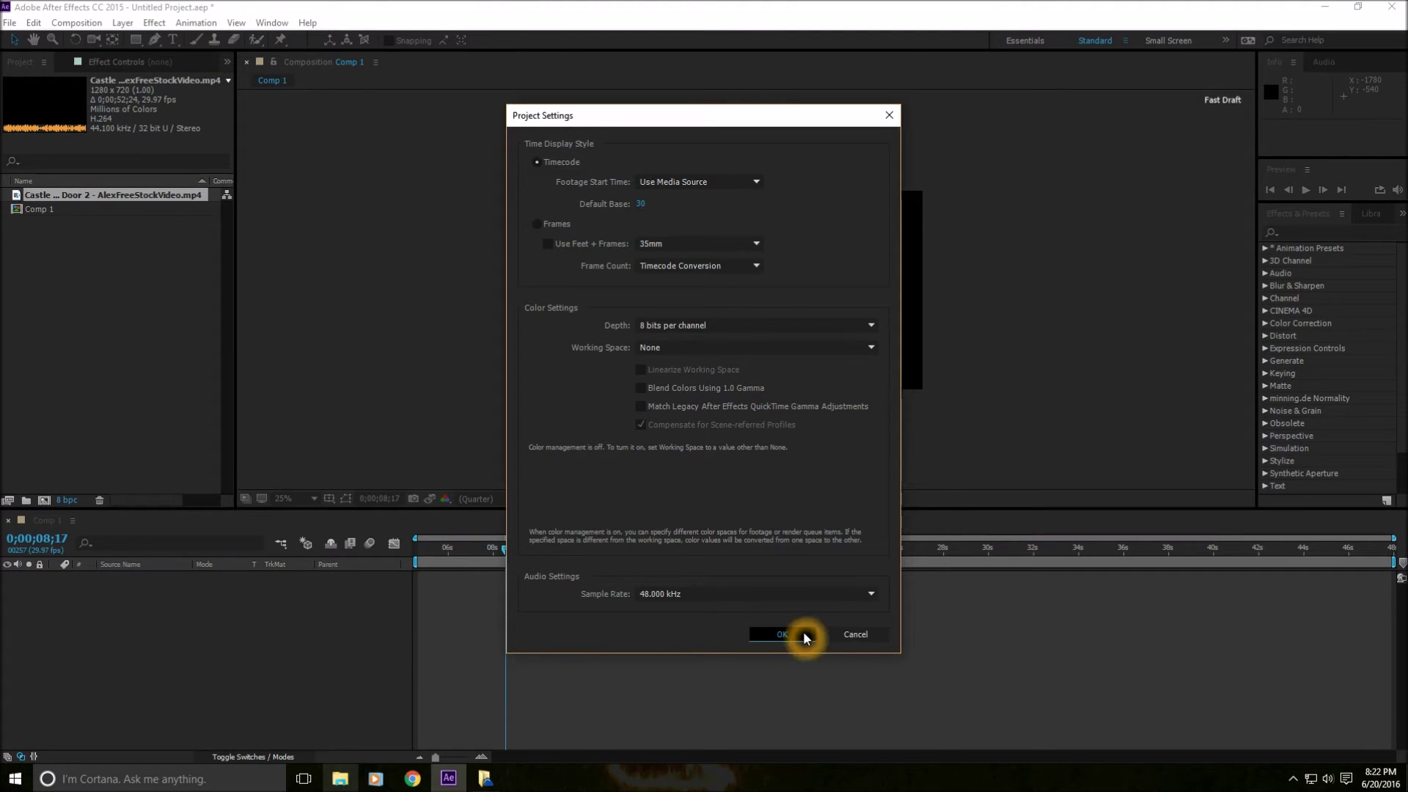
{"action": "left_click", "coordinate": [34, 22]}
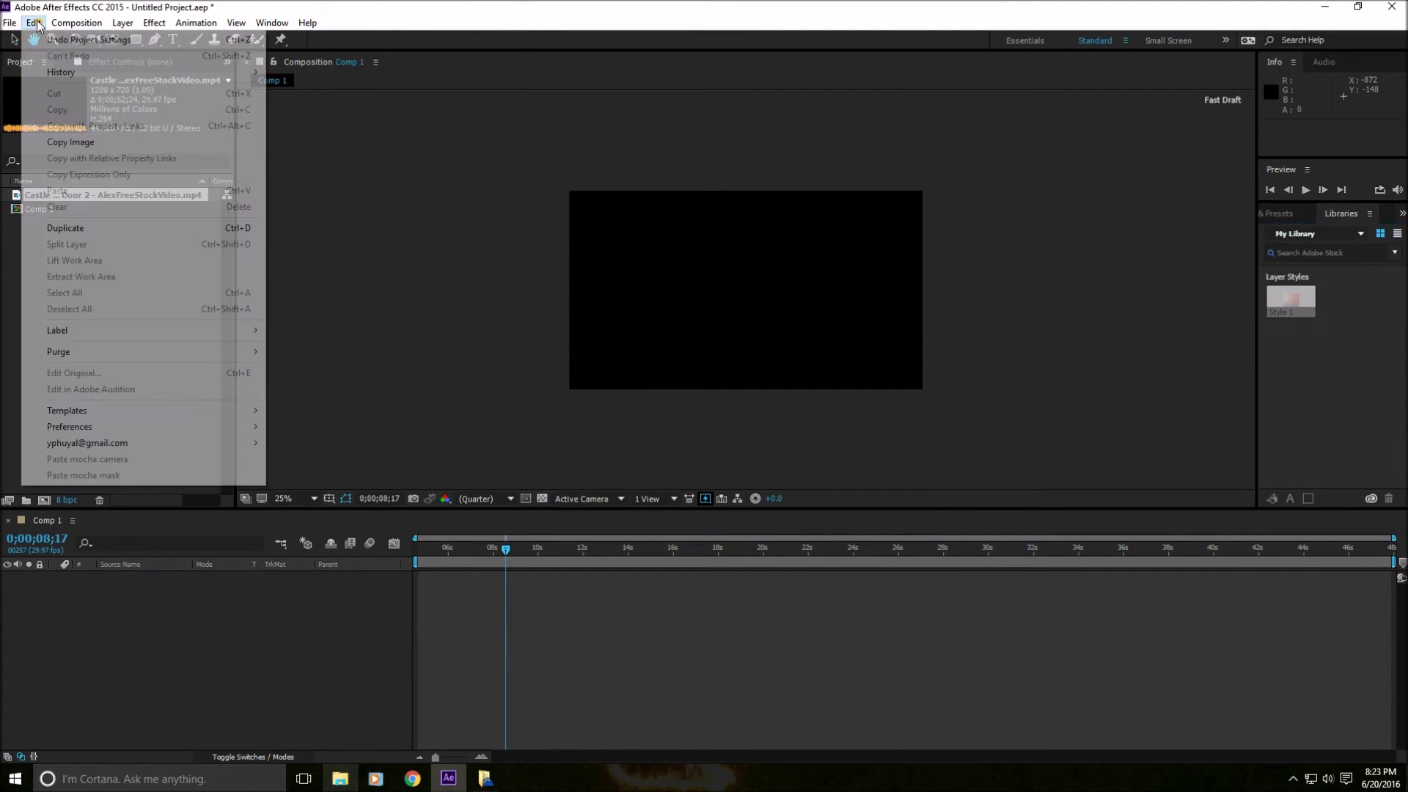
{"action": "left_click", "coordinate": [211, 433]}
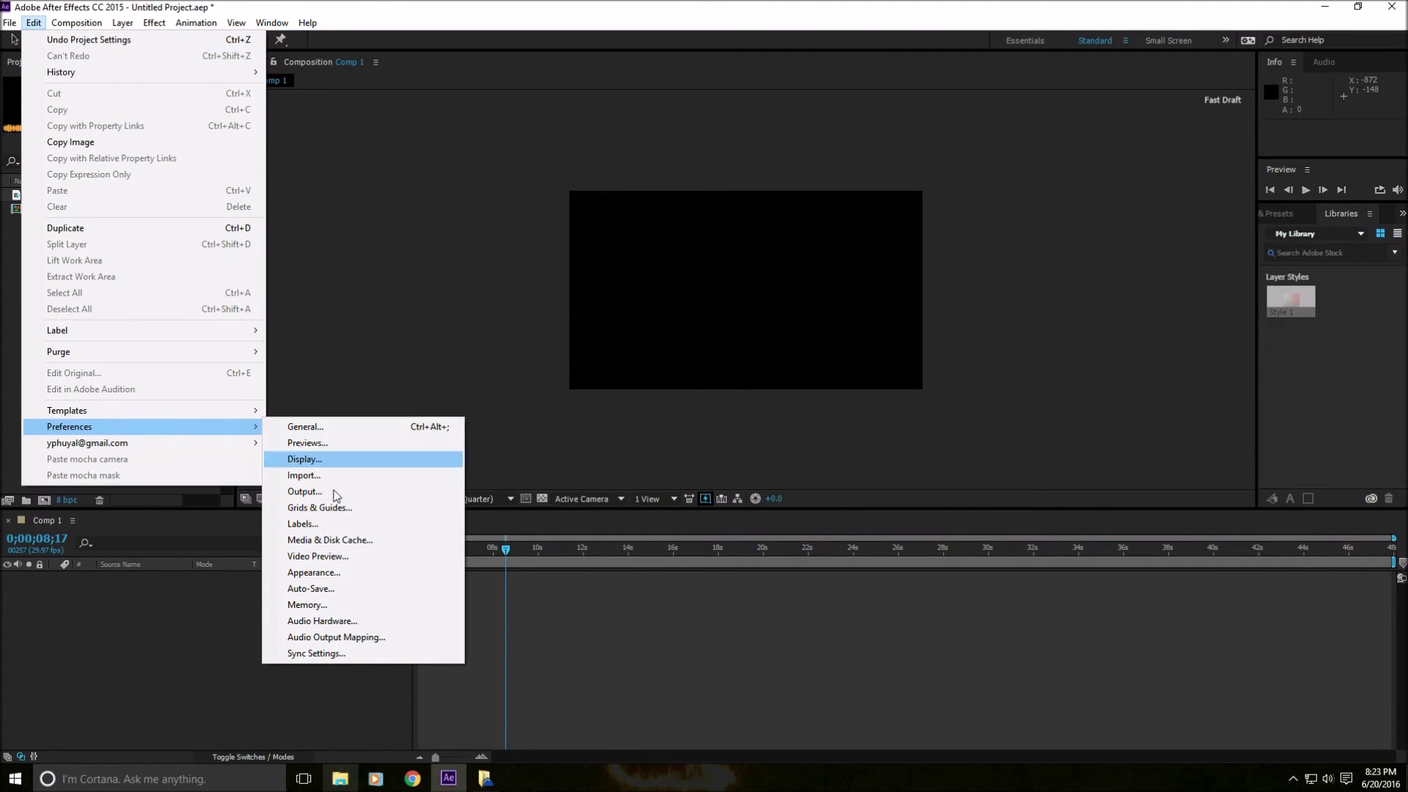
{"action": "left_click", "coordinate": [368, 576]}
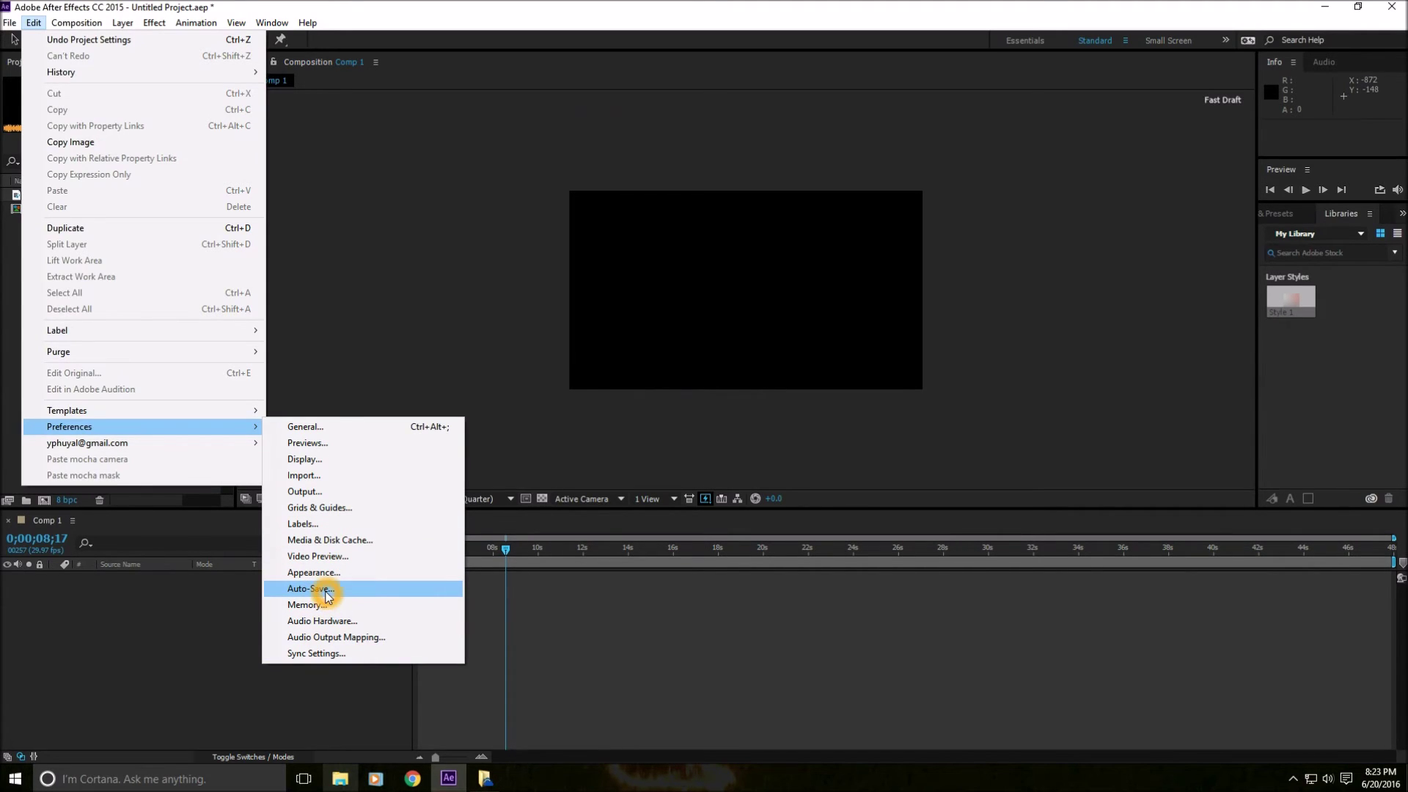
{"action": "left_click", "coordinate": [390, 184]}
{"action": "left_click", "coordinate": [79, 318]}
{"action": "left_click", "coordinate": [15, 44]}
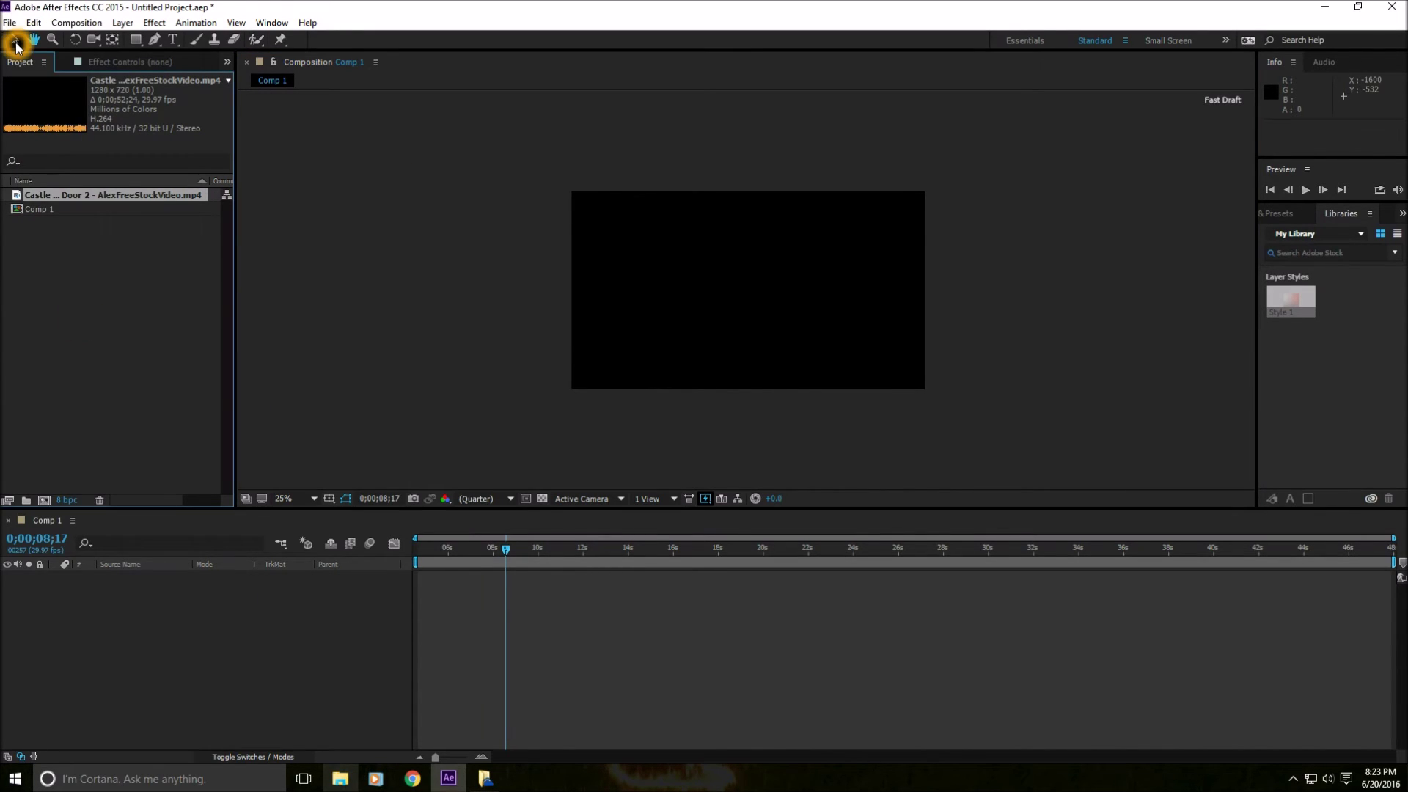
Deselect the castle footage and show Effect Controls in place of the Project panel.
{"action": "left_click", "coordinate": [93, 317]}
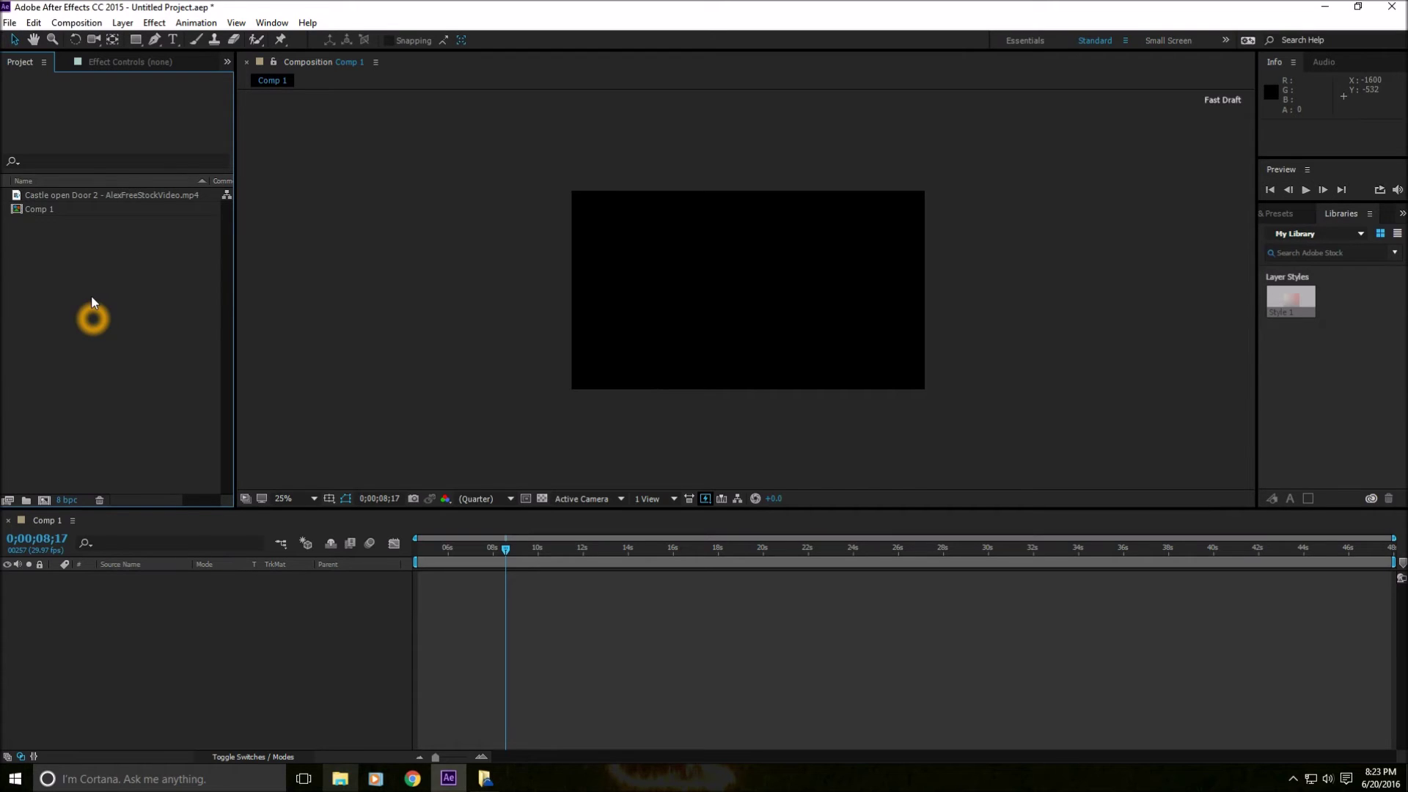
{"action": "left_click", "coordinate": [133, 340]}
{"action": "left_click", "coordinate": [244, 587]}
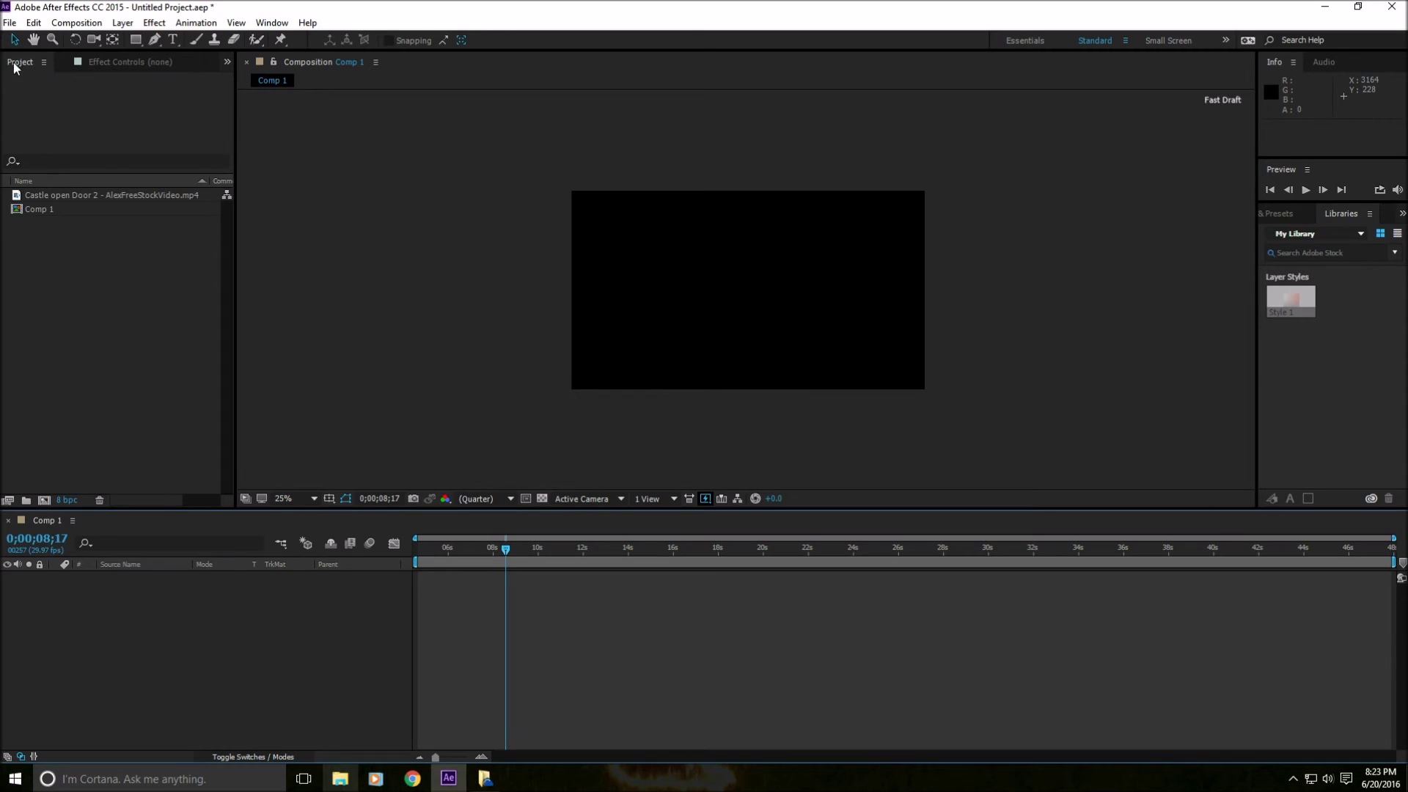
{"action": "left_click", "coordinate": [114, 64]}
{"action": "left_click", "coordinate": [18, 62]}
{"action": "left_click", "coordinate": [113, 65]}
Try dragging the Preview panel to another dock and open its panel menu.
{"action": "left_click", "coordinate": [1217, 277]}
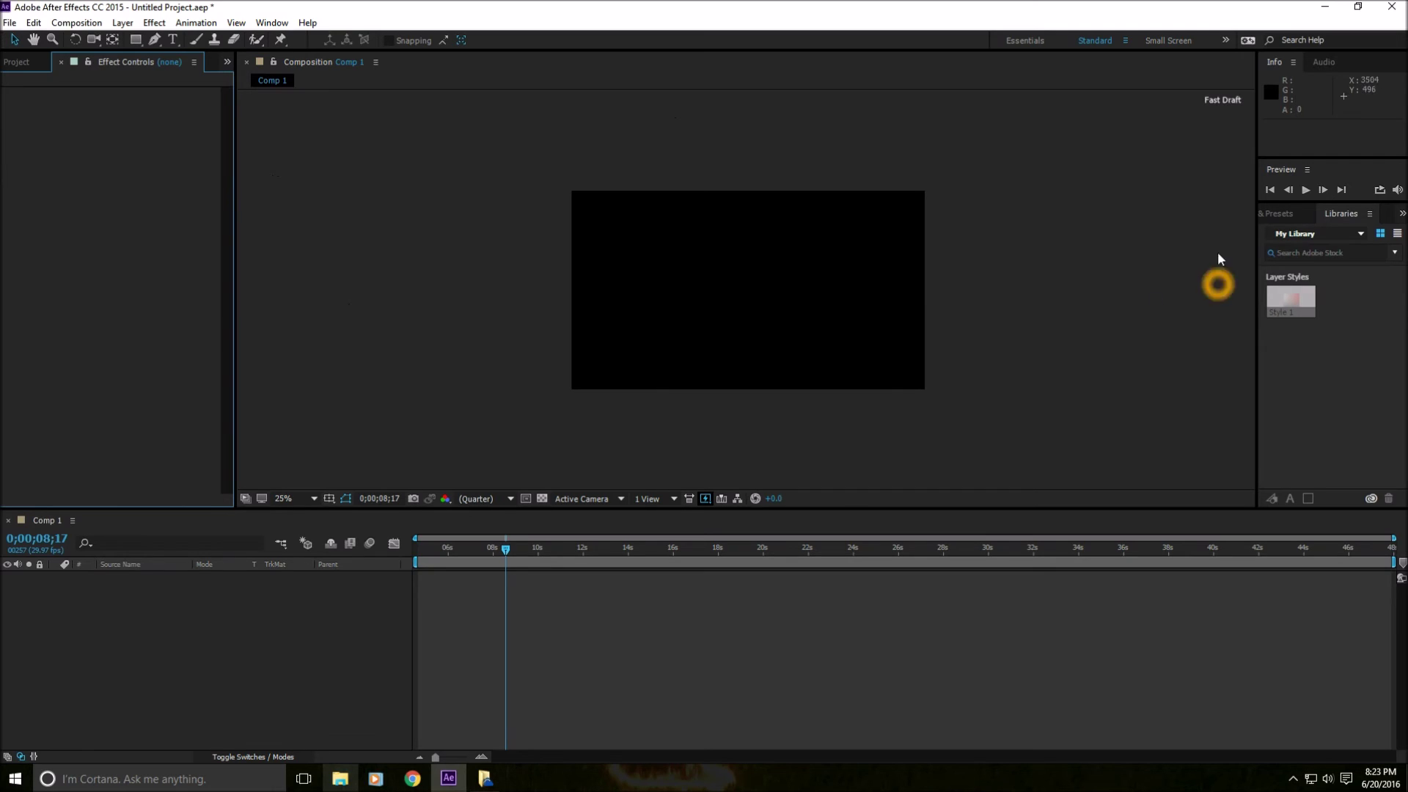
{"action": "mouse_move", "coordinate": [1284, 180]}
{"action": "left_mouse_down"}
{"action": "mouse_move", "coordinate": [1037, 226]}
{"action": "mouse_move", "coordinate": [902, 144]}
{"action": "mouse_move", "coordinate": [1263, 154]}
{"action": "mouse_move", "coordinate": [1294, 170]}
{"action": "left_mouse_up"}
{"action": "left_click", "coordinate": [1306, 169]}
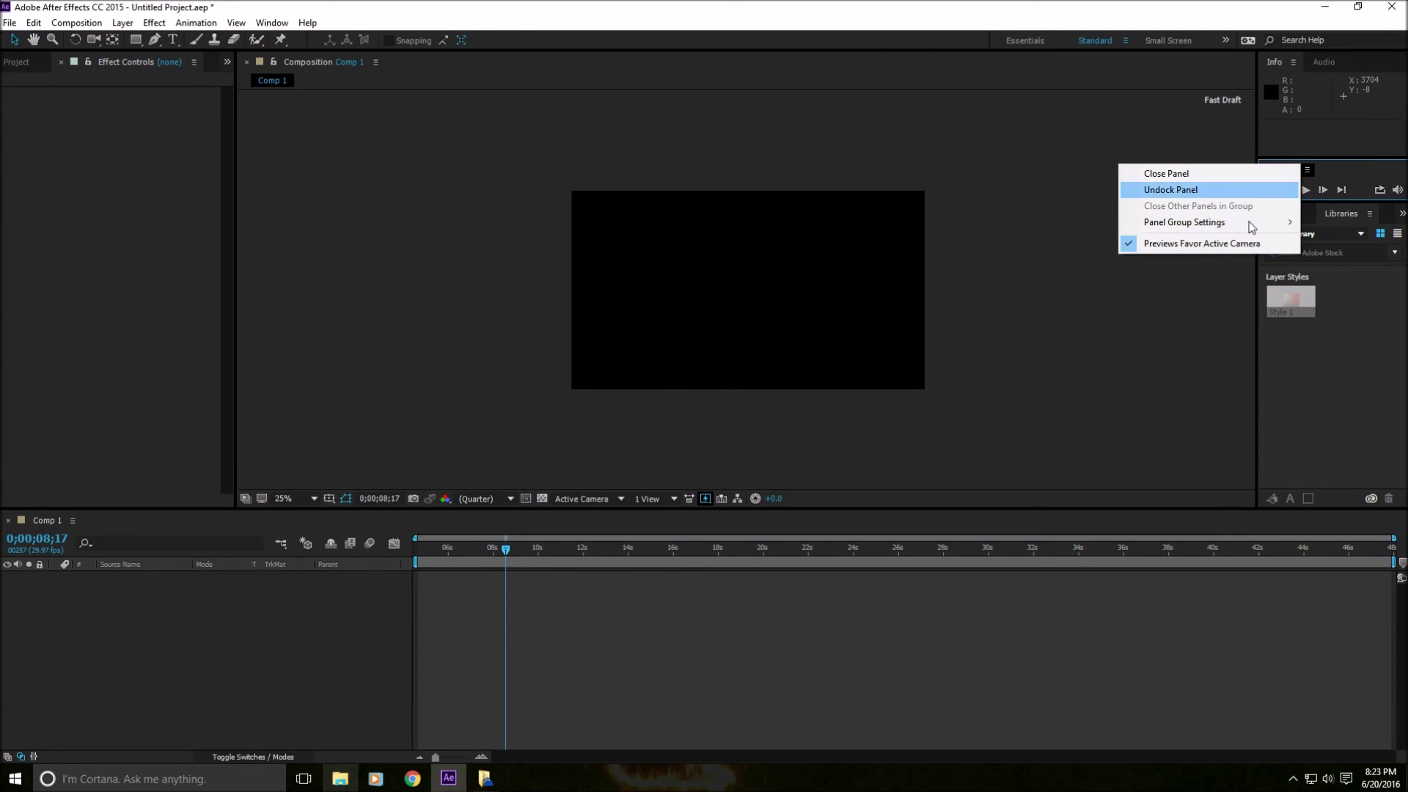
Undock the Preview panel, re-dock it, then bring Effects & Presets forward and make it taller.
{"action": "left_click", "coordinate": [1218, 191]}
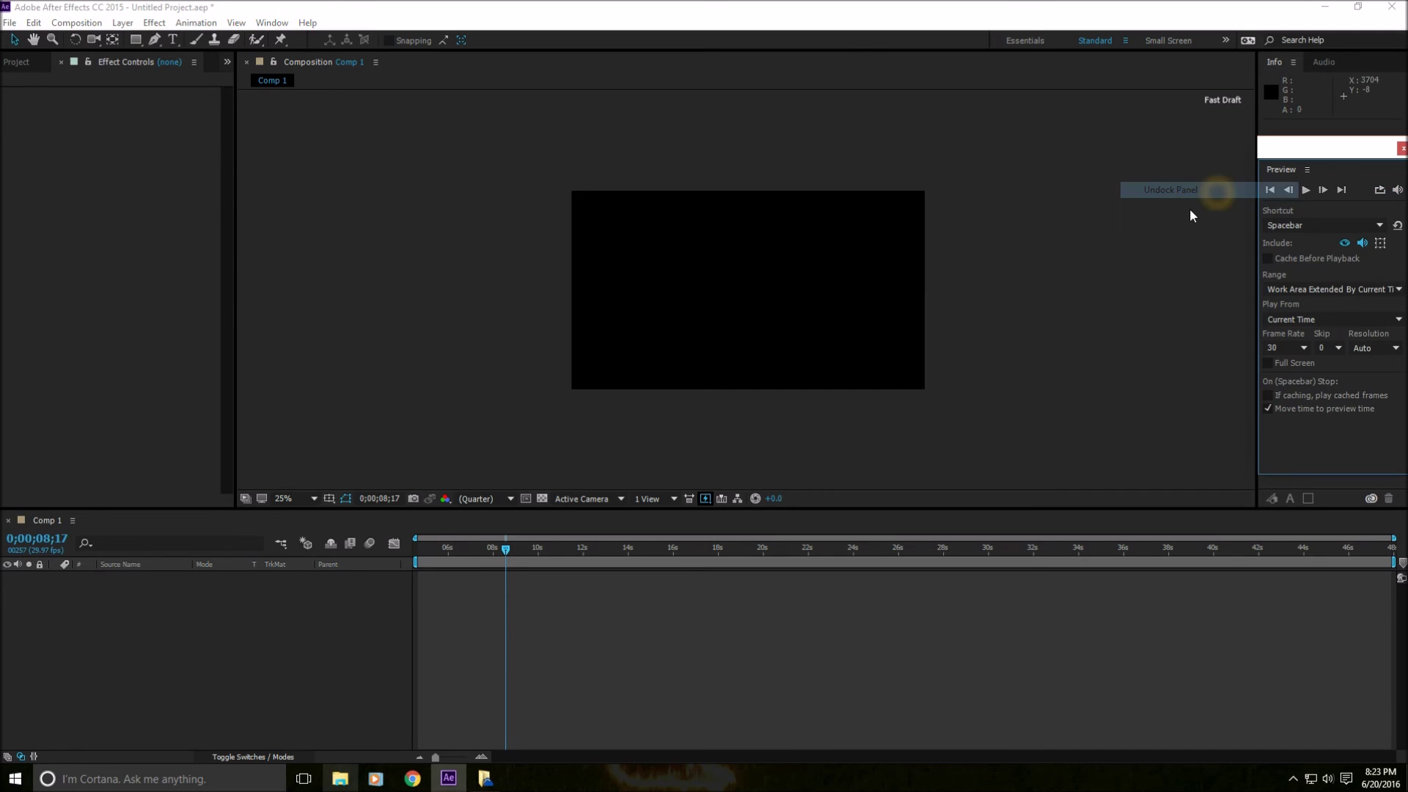
{"action": "left_click_drag", "start_coordinate": [1294, 150], "coordinate": [1336, 158]}
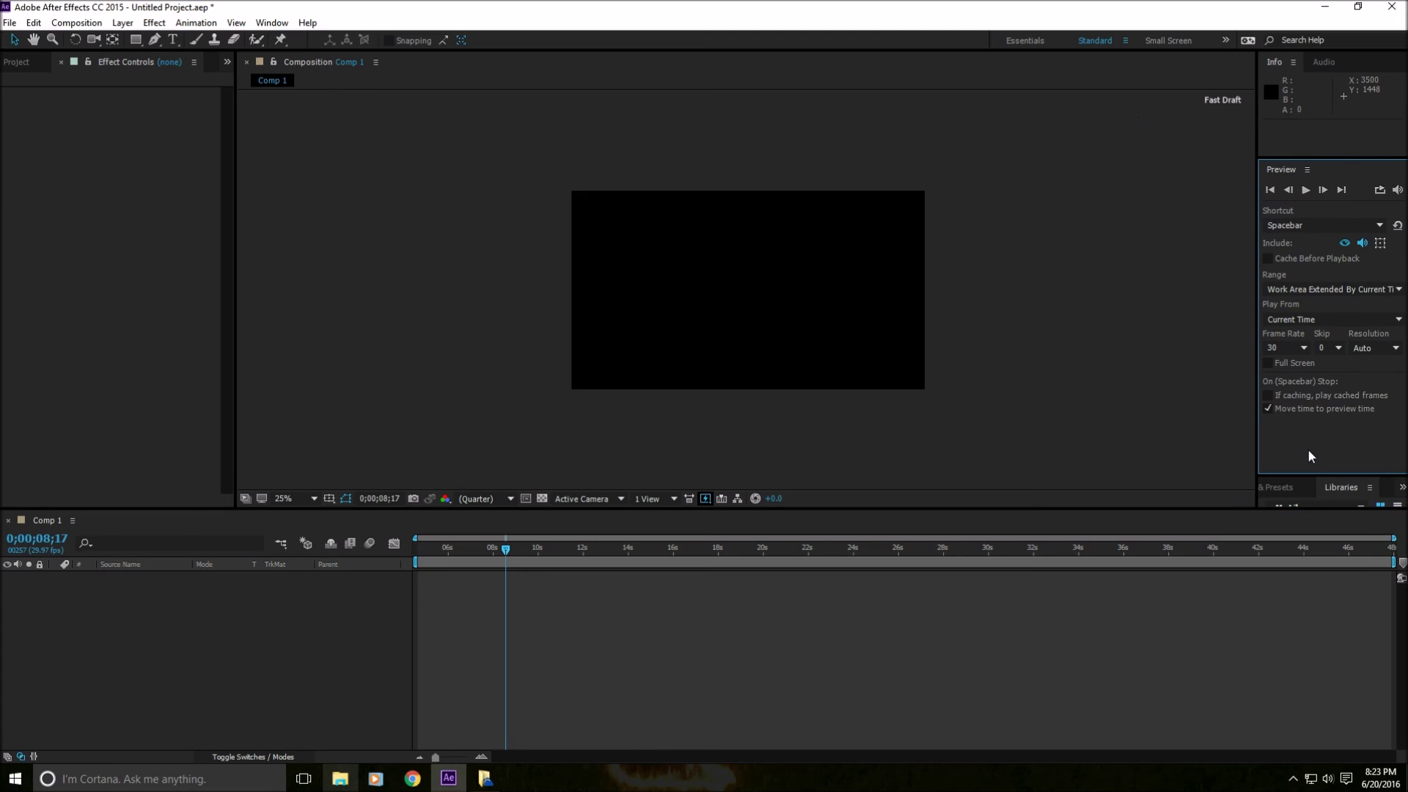
{"action": "left_click_drag", "start_coordinate": [1349, 487], "coordinate": [1272, 496]}
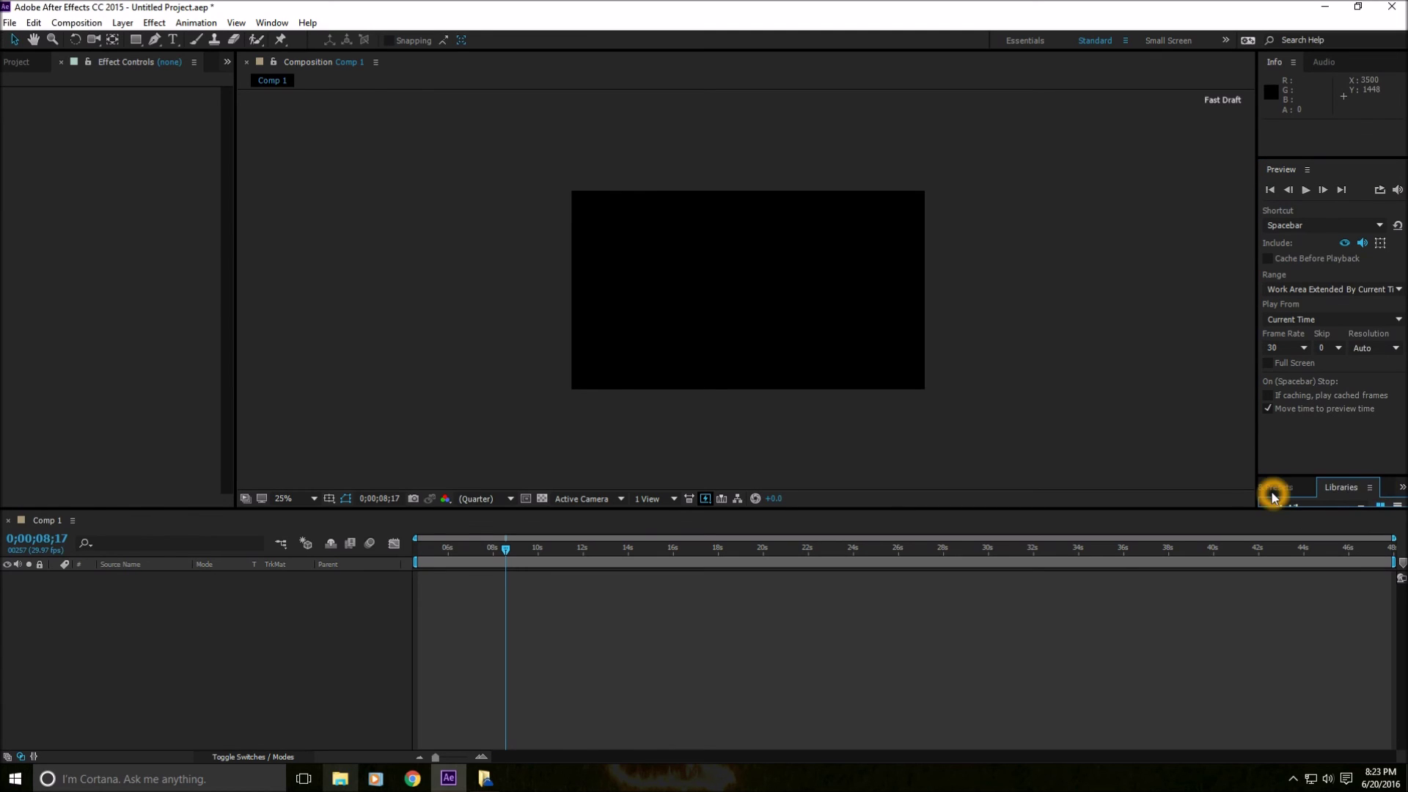
{"action": "left_click", "coordinate": [1272, 497]}
{"action": "left_click", "coordinate": [1287, 189]}
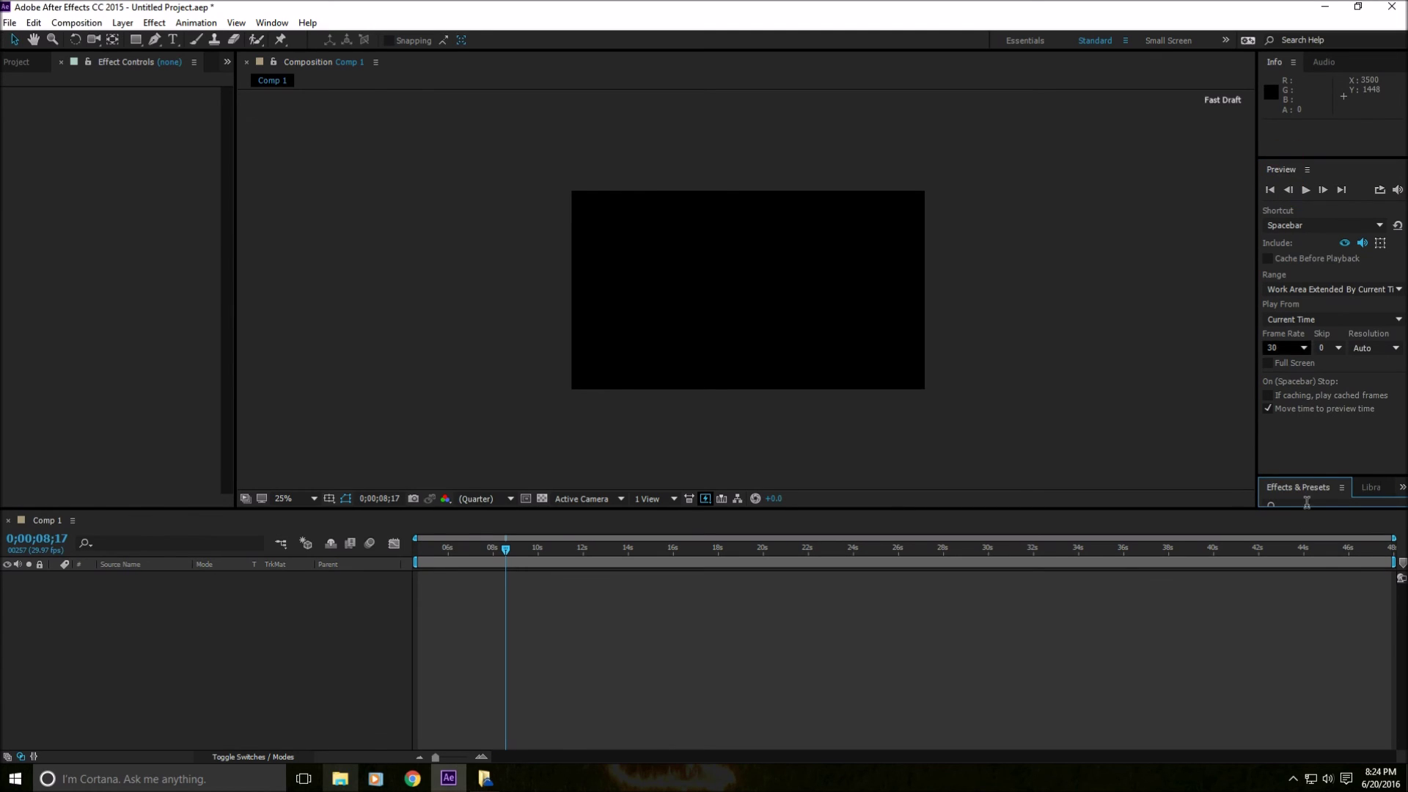
{"action": "left_click_drag", "start_coordinate": [1320, 477], "coordinate": [1299, 206]}
{"action": "left_click", "coordinate": [1181, 270]}
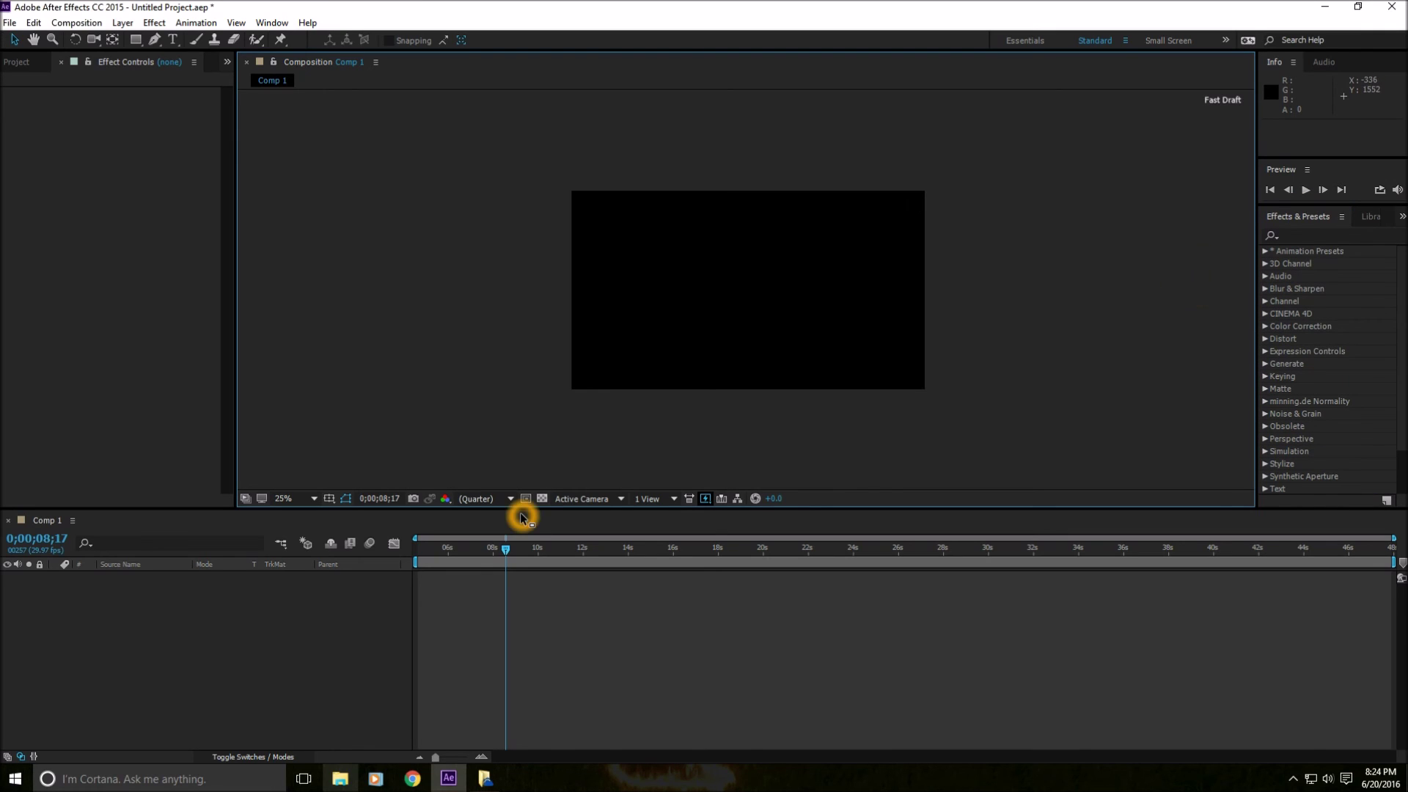